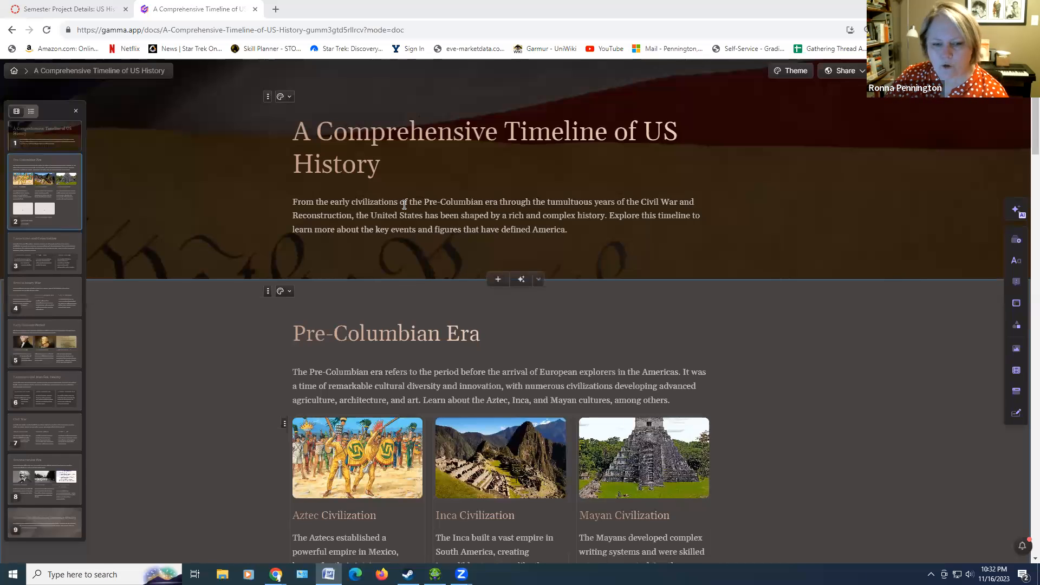
Step: Delete the sentence "Learn about the Aztec, Inca, and Mayan cultures, among others." from the Pre-Columbian Era introduction
scroll(740, 203, "down", 1)
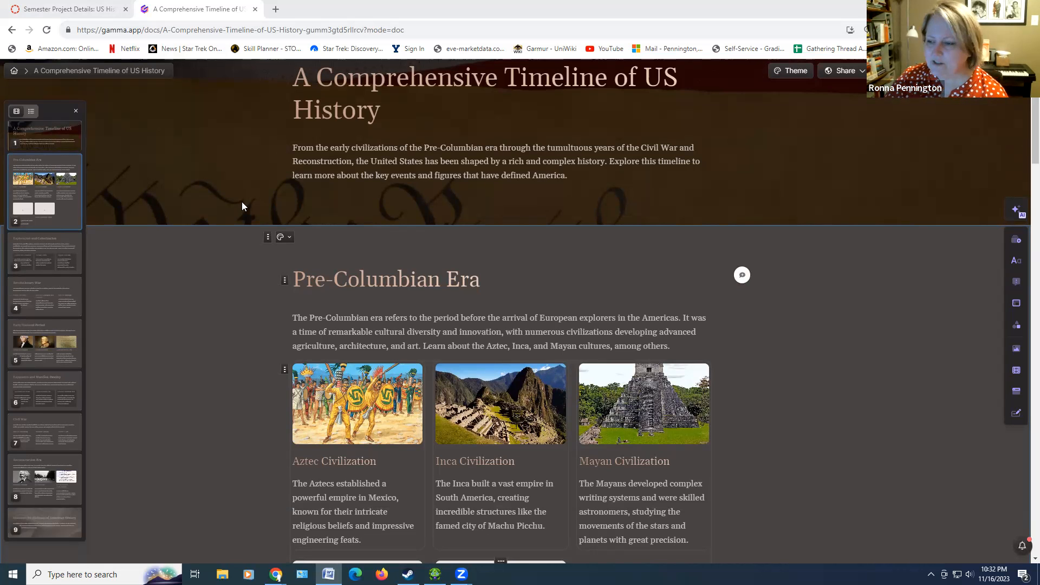
scroll(709, 249, "down", 1)
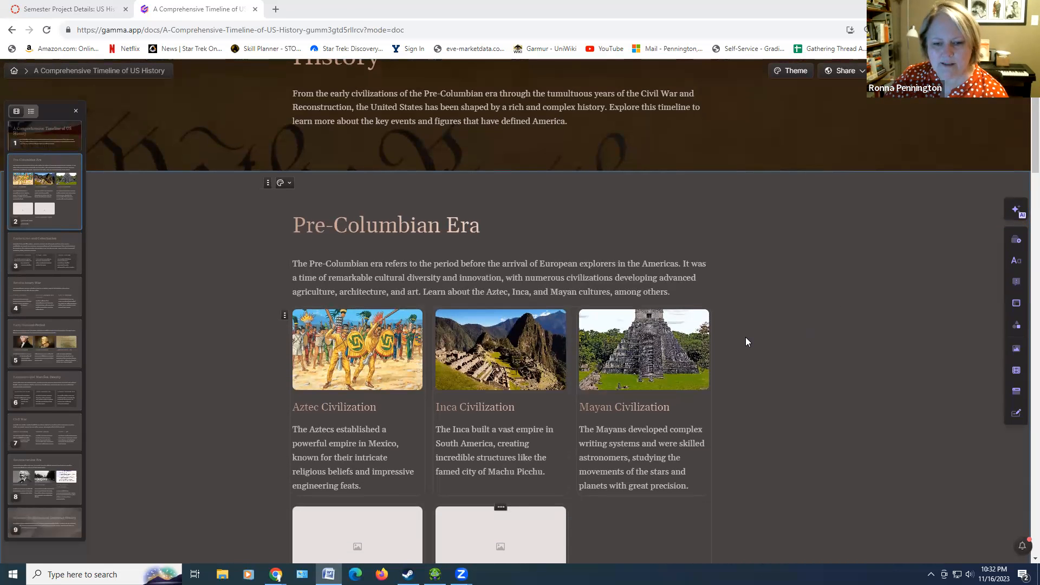
scroll(999, 304, "up", 2)
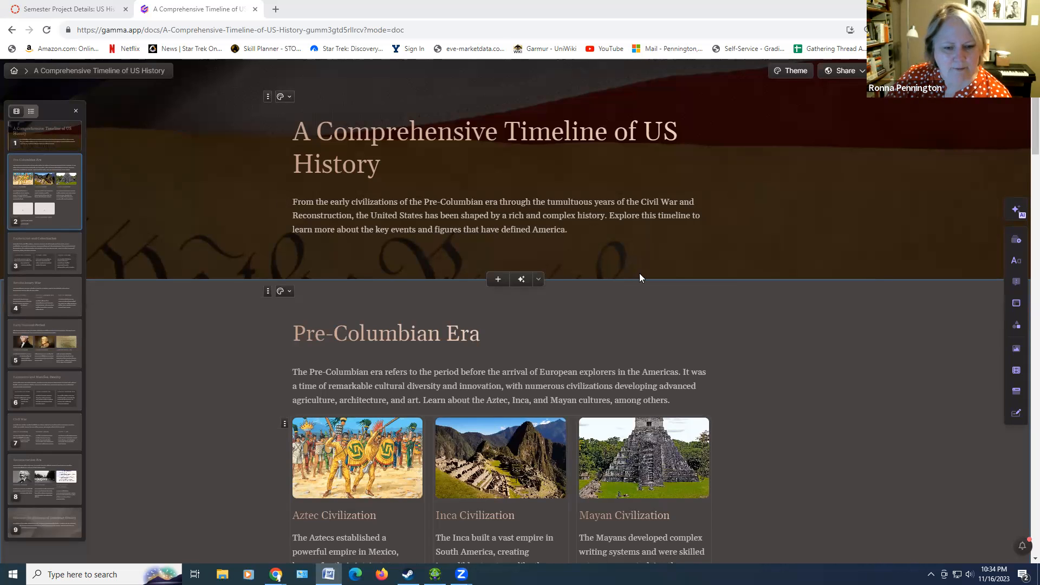
scroll(644, 273, "down", 2)
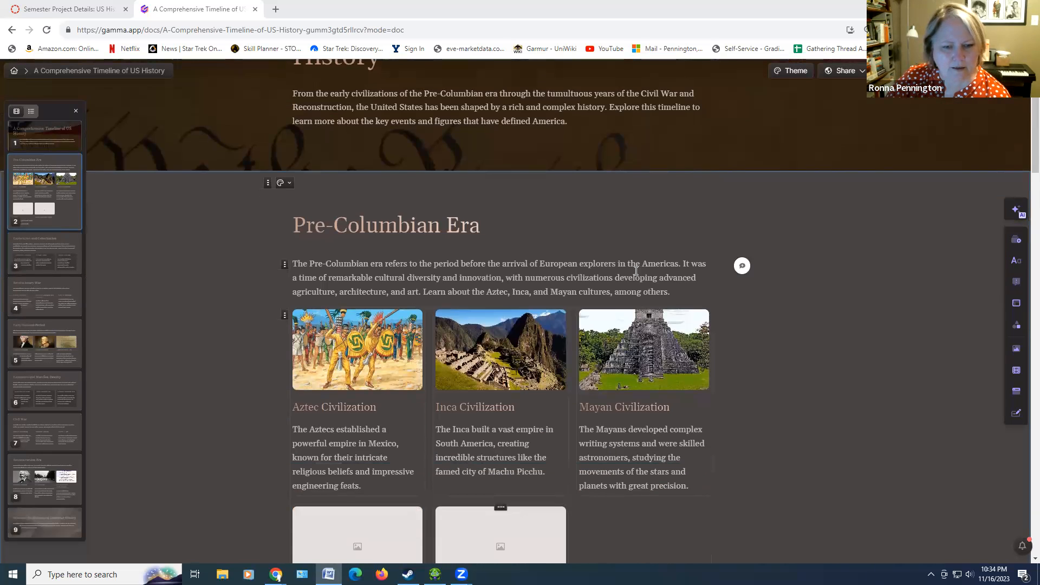
scroll(431, 282, "down", 1)
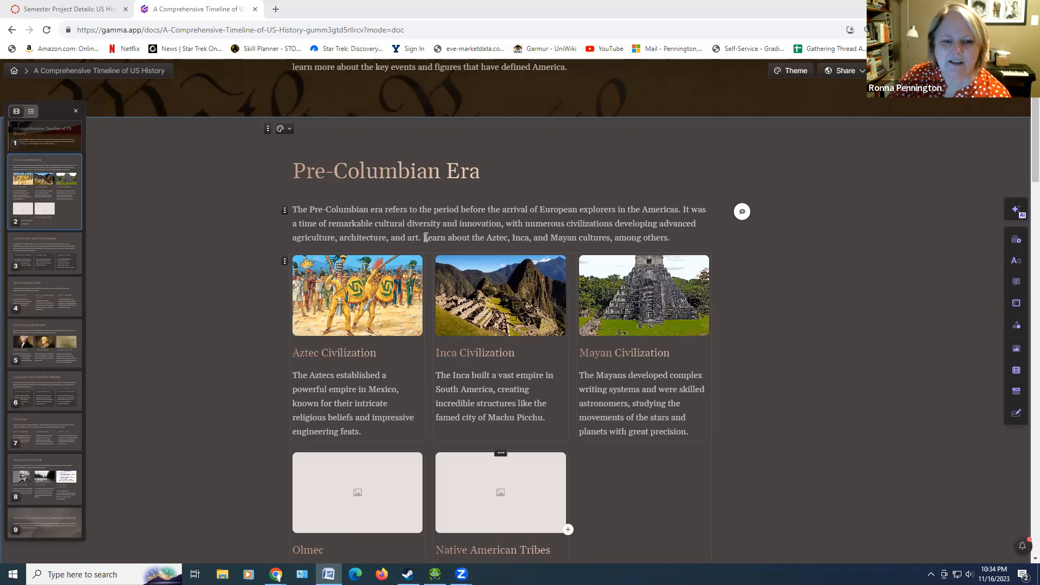
left_click_drag(424, 238, 717, 244)
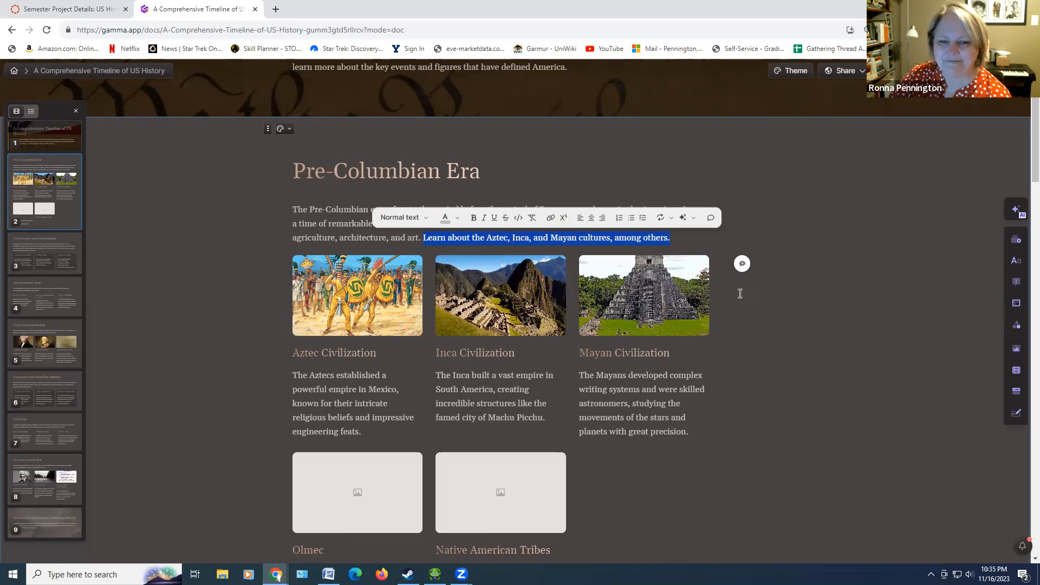
left_click(423, 238)
left_click_drag(423, 238, 715, 238)
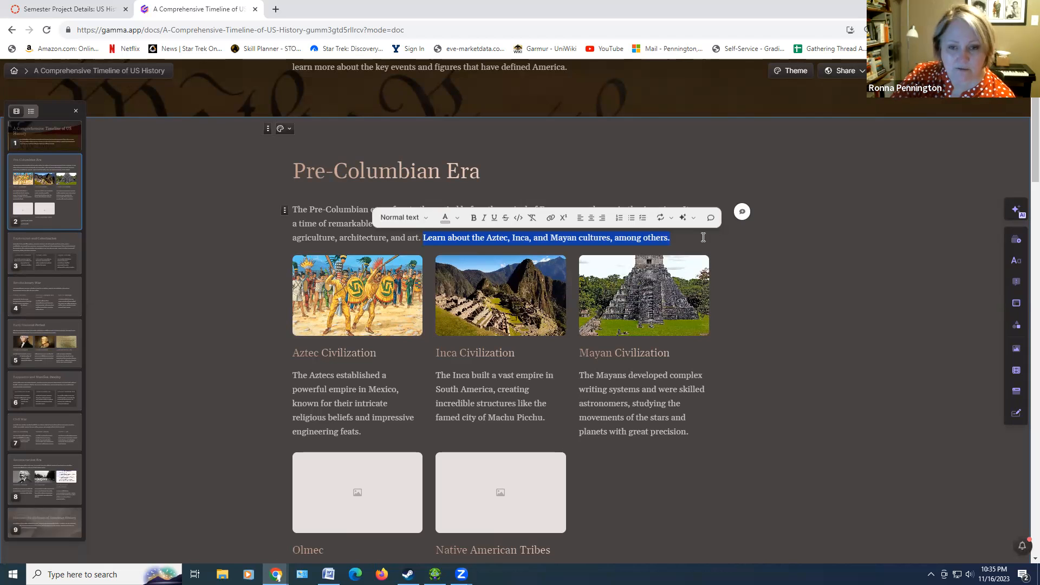
key("BackSpace")
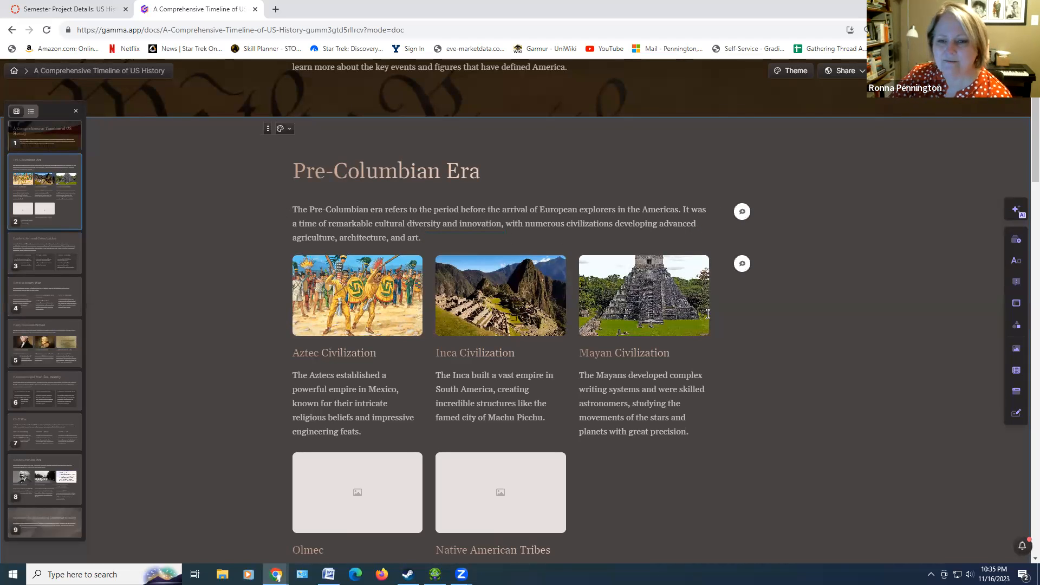
scroll(851, 273, "down", 1)
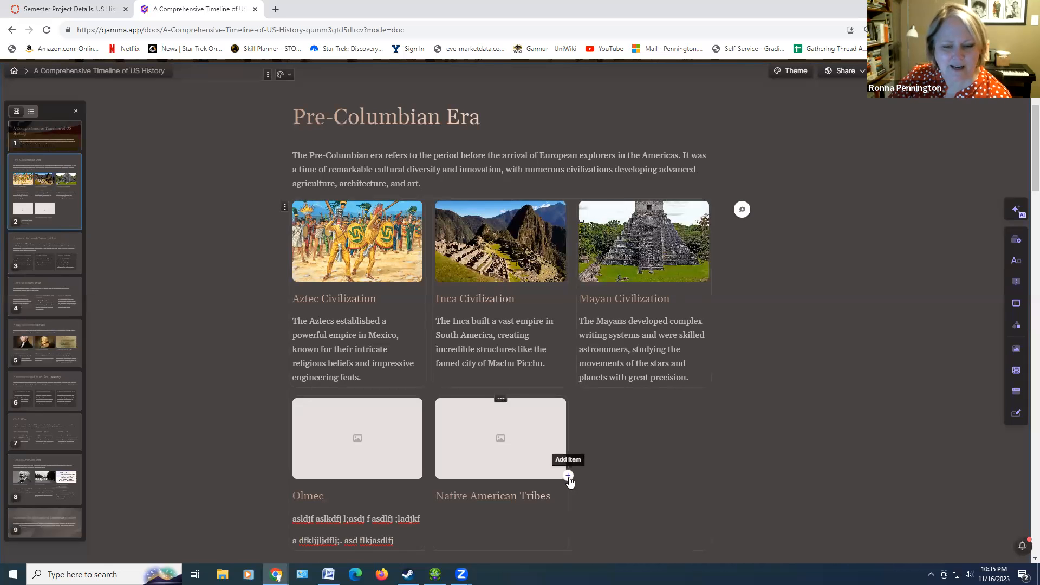
left_click(569, 476)
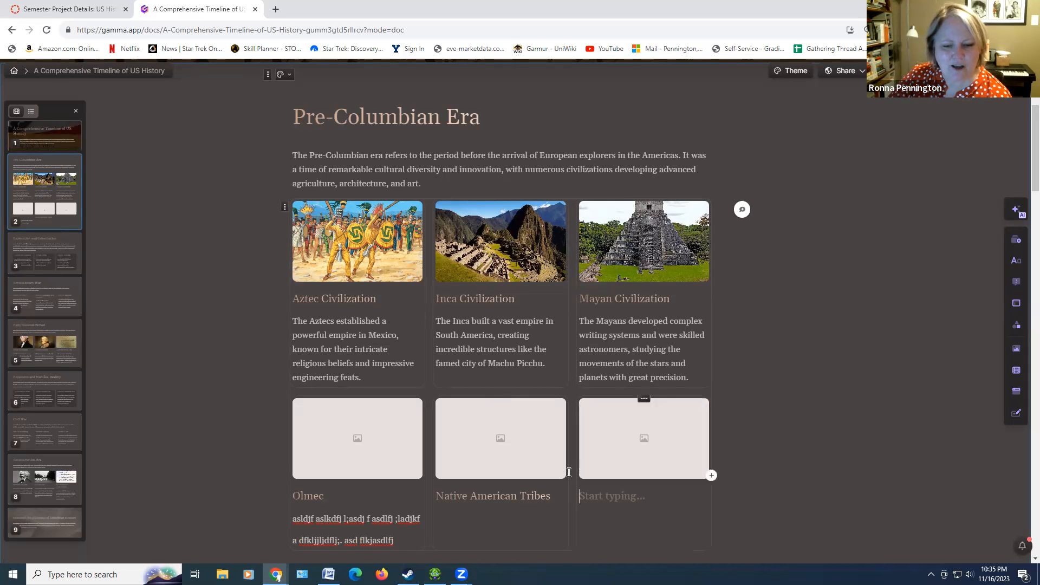
left_click(644, 401)
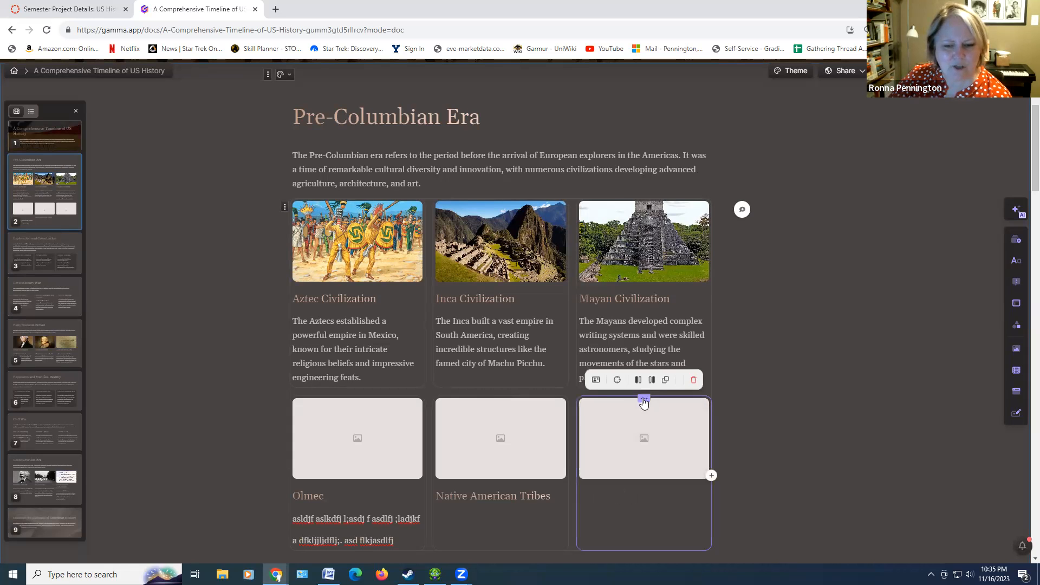
left_click(694, 381)
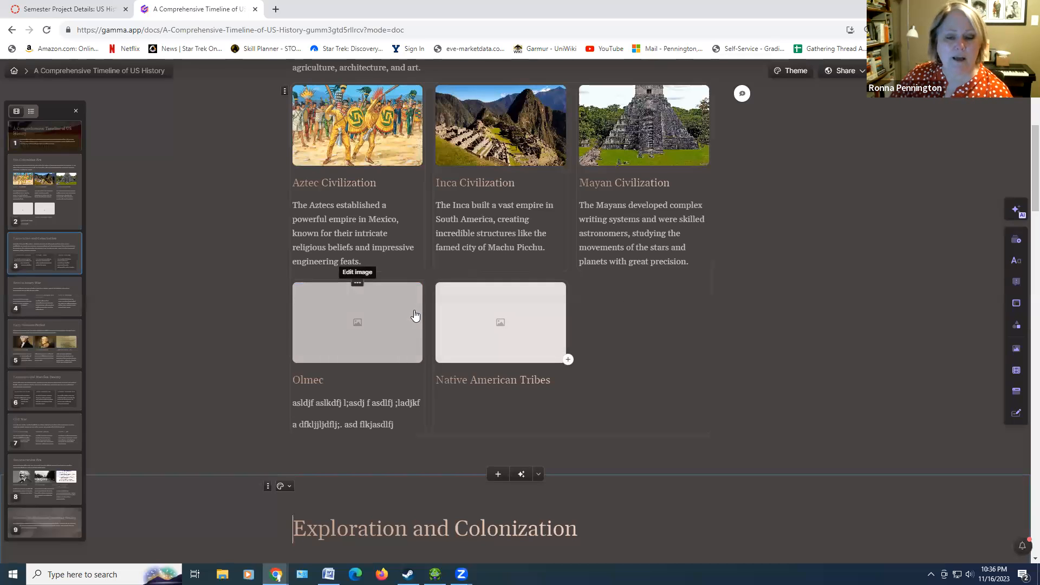
Step: Fill the Olmec image placeholder with the web image of a stone head on a blue background, found by searching "olmec"
left_click(353, 335)
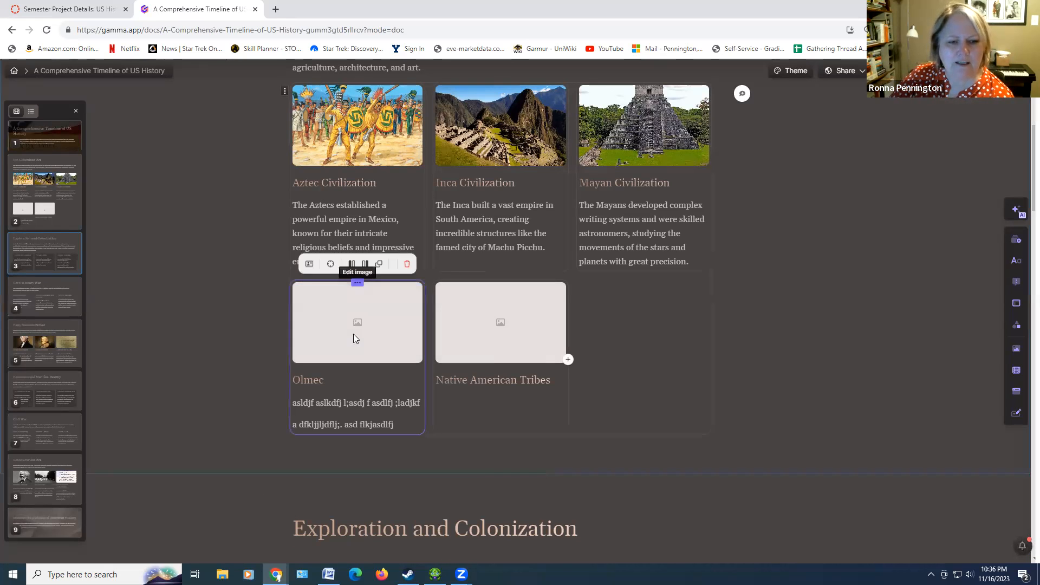
left_click(359, 315)
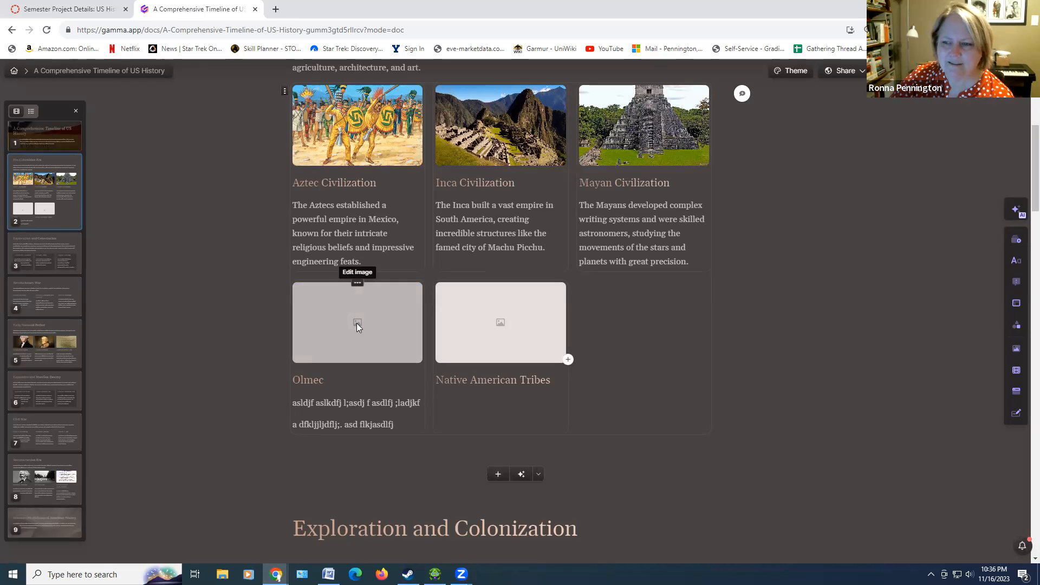
left_click(357, 324)
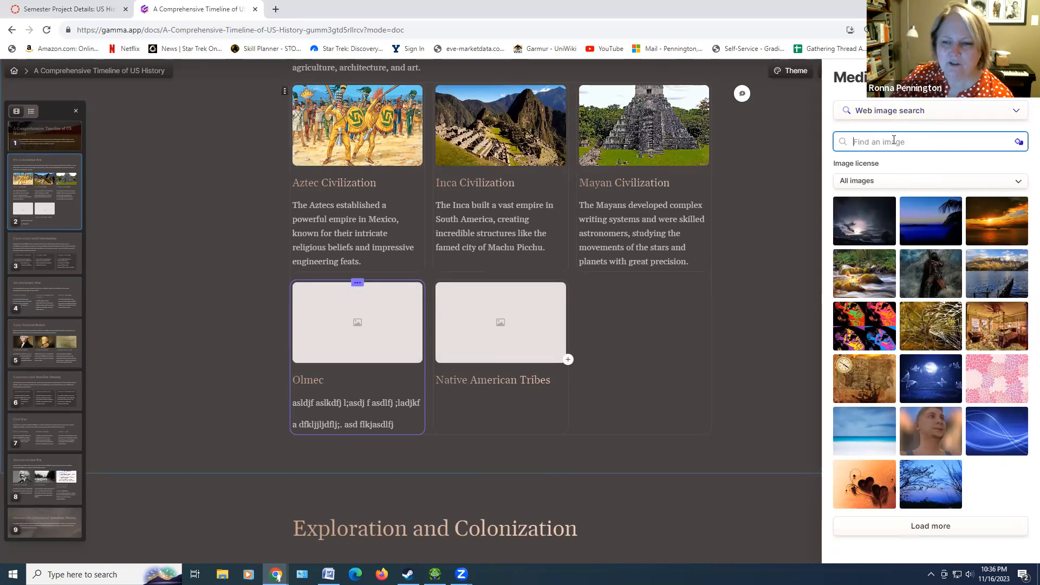
type("olmec")
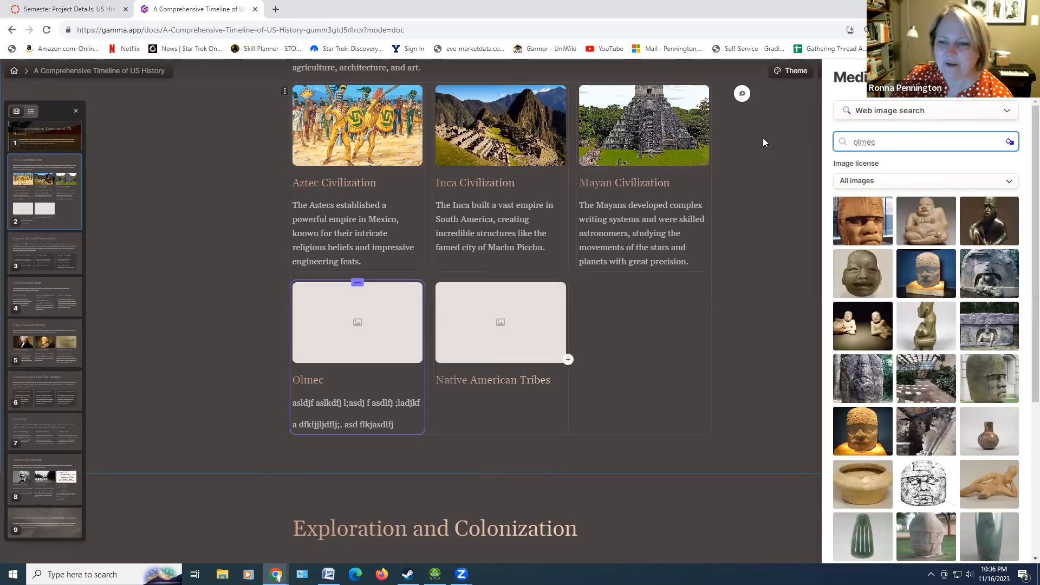
left_click(910, 275)
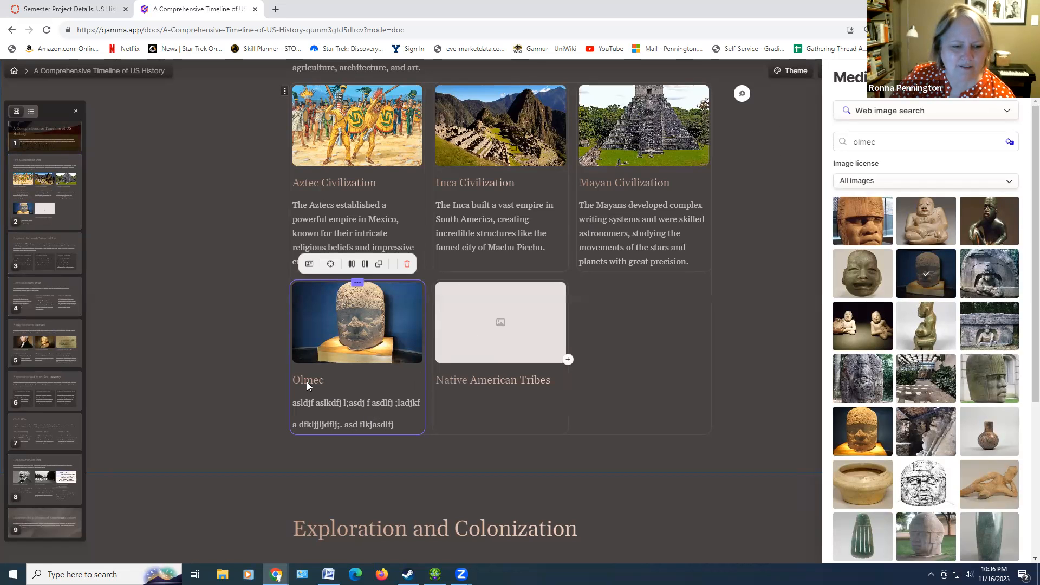
left_click(335, 386)
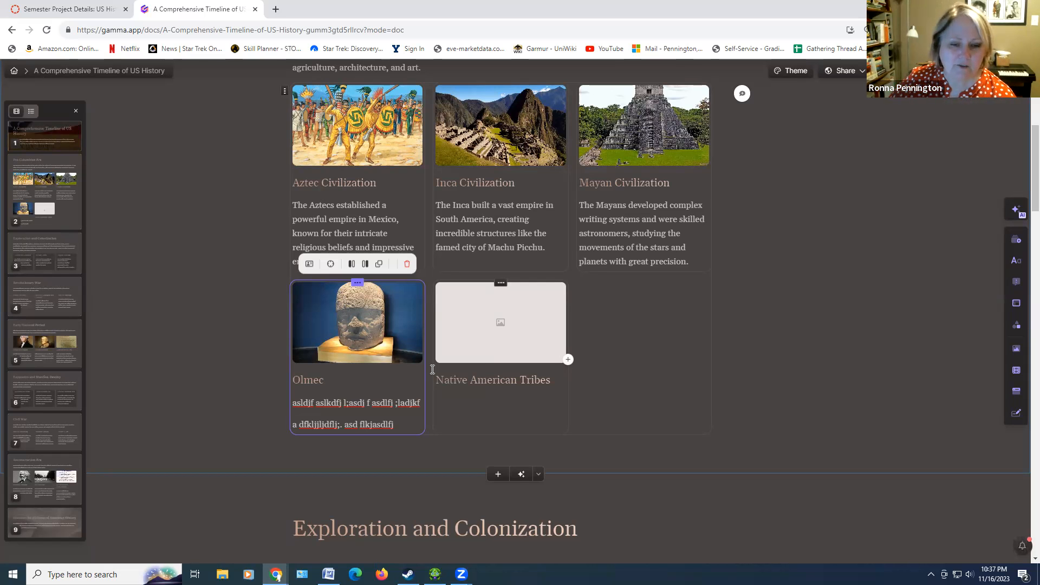
Step: Search web images for "Native American tribes" to fill the Native American Tribes image placeholder
left_click(499, 323)
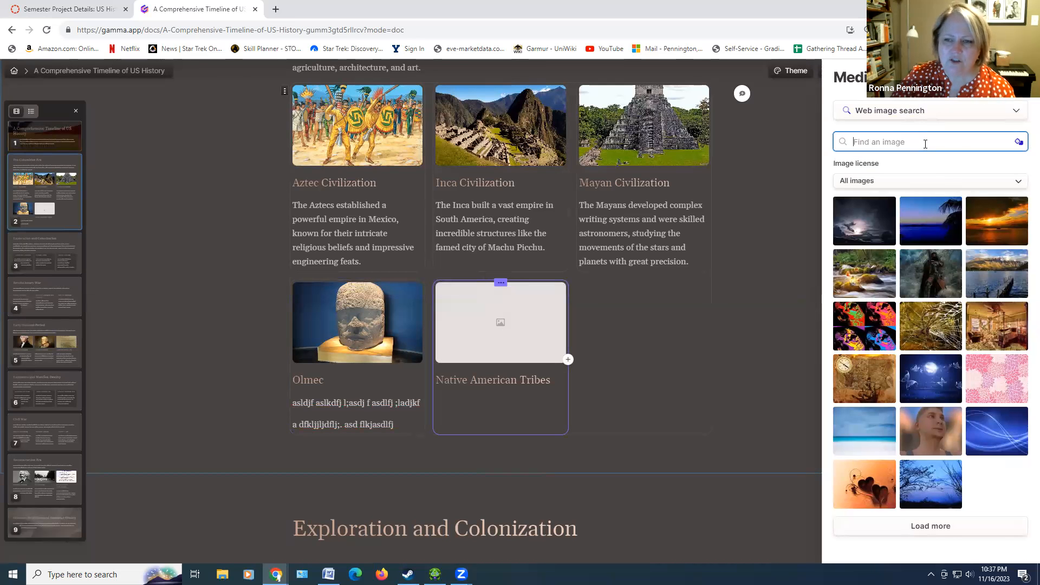
type("Nati")
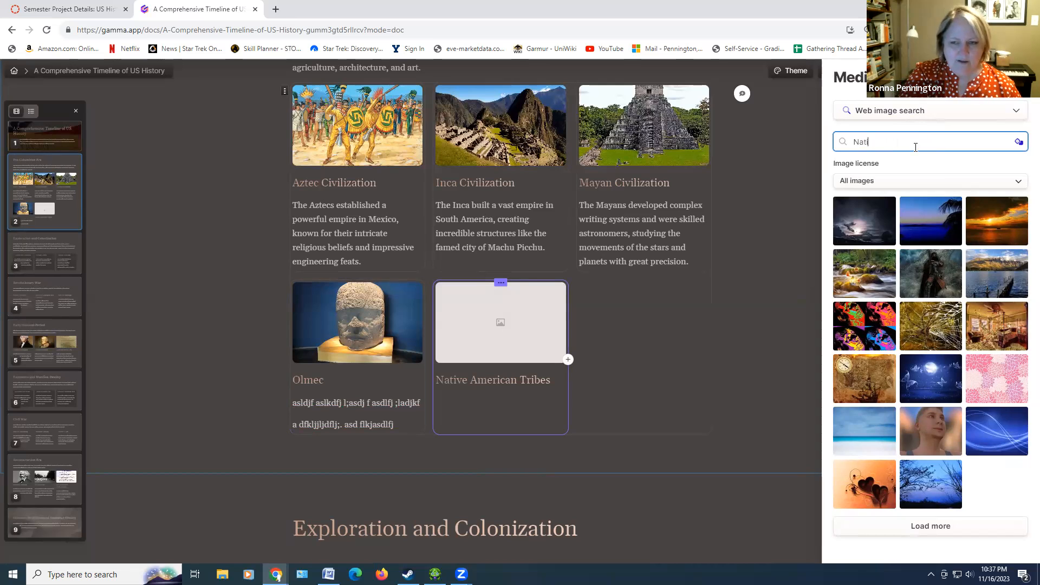
type("ve American")
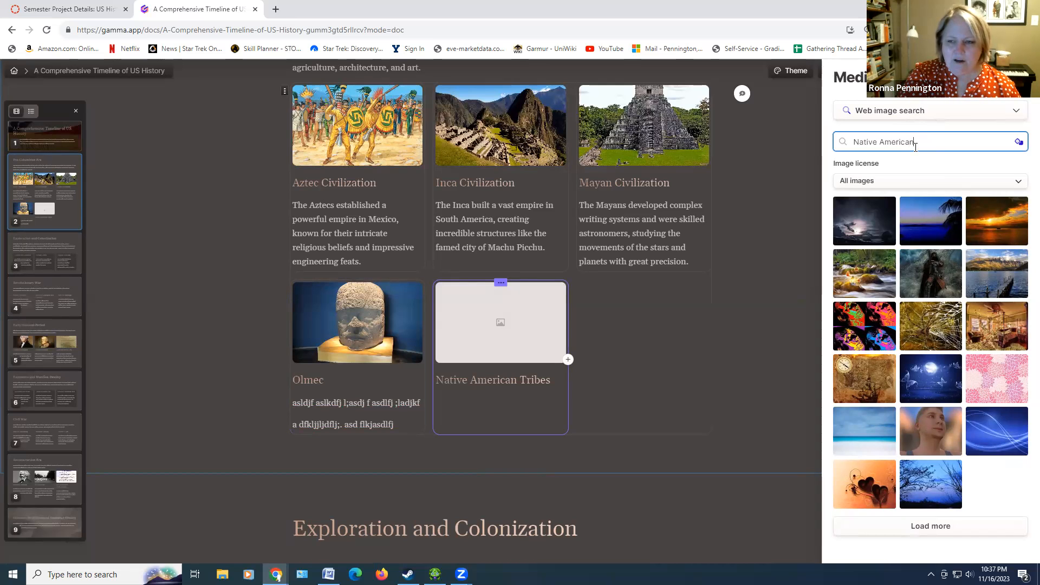
type(" tribes")
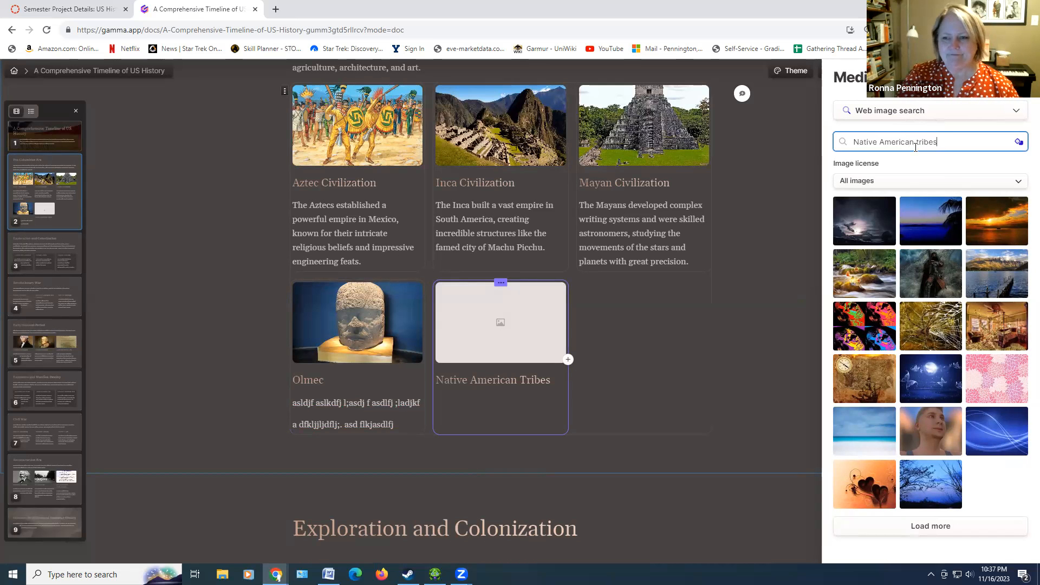
key("Return")
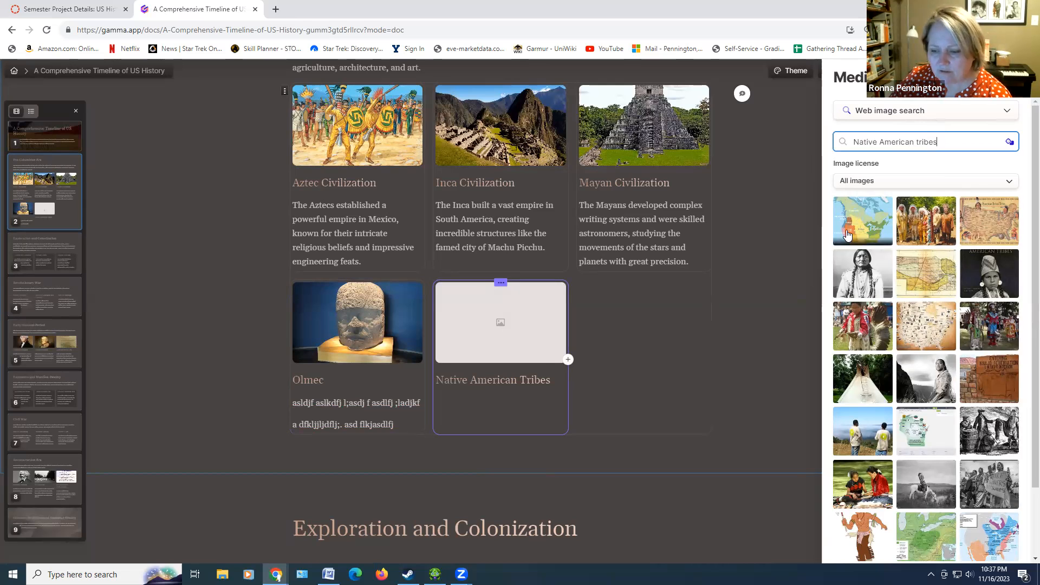
left_click(1001, 539)
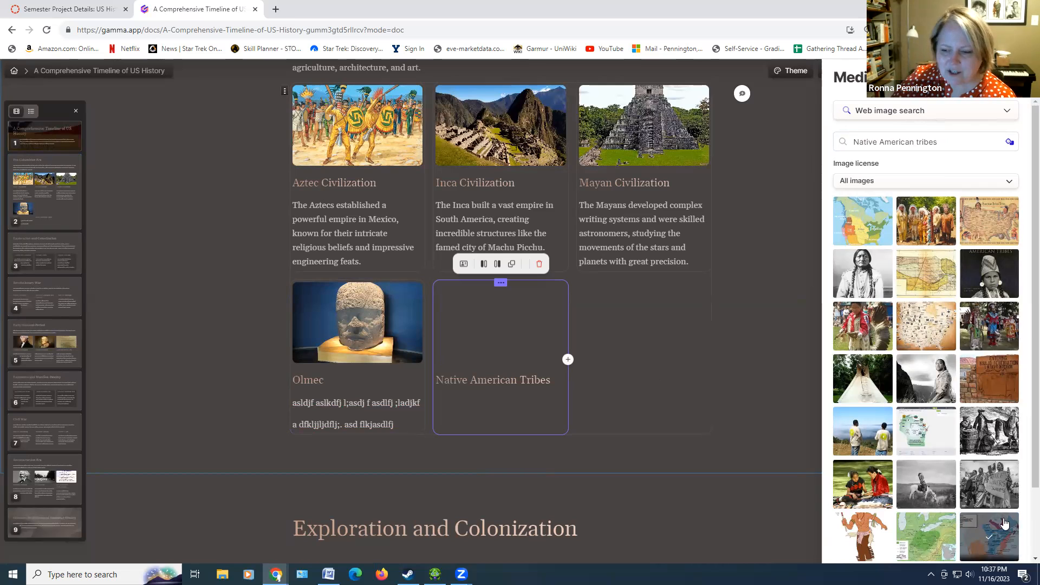
scroll(1009, 515, "down", 1)
scroll(1009, 515, "down", 1)
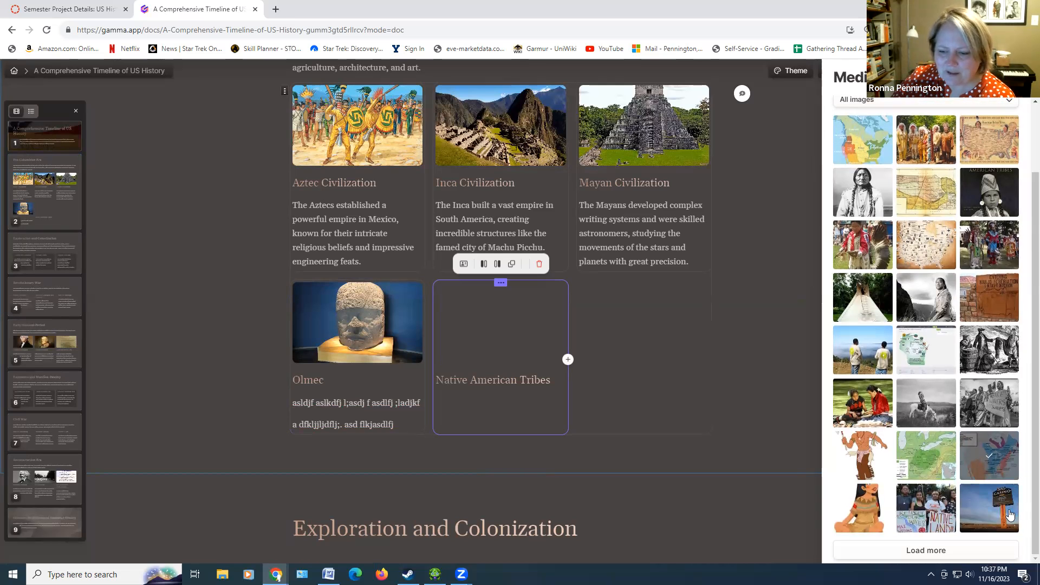
left_click(993, 461)
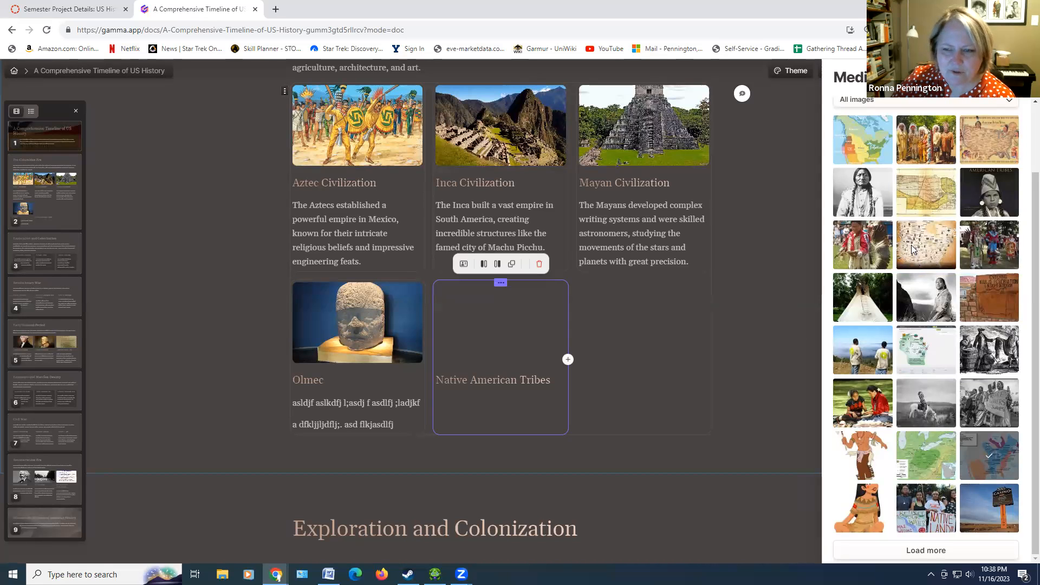
scroll(911, 245, "up", 2)
left_click(871, 228)
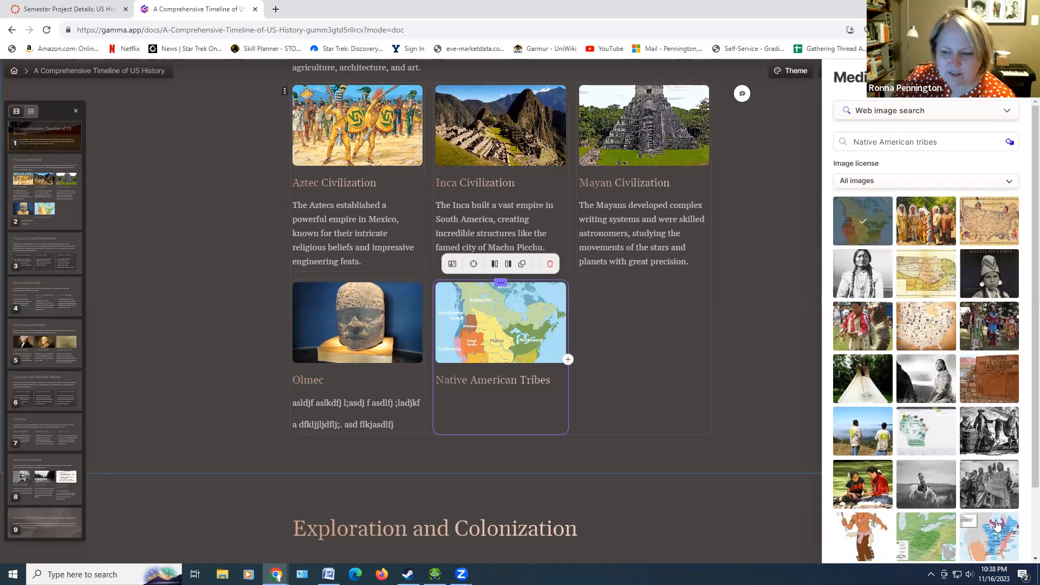
left_click(1003, 548)
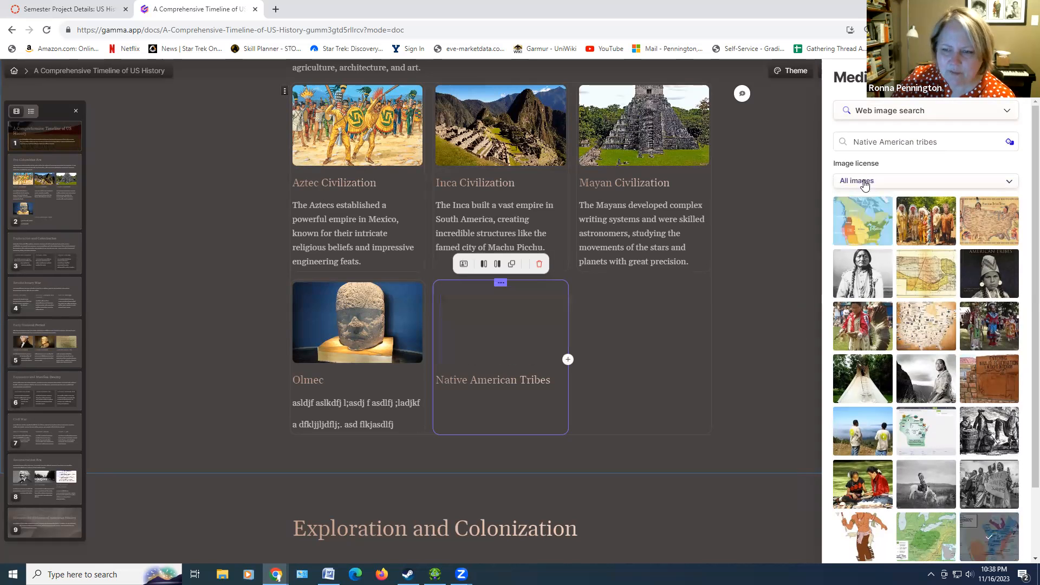
left_click(865, 232)
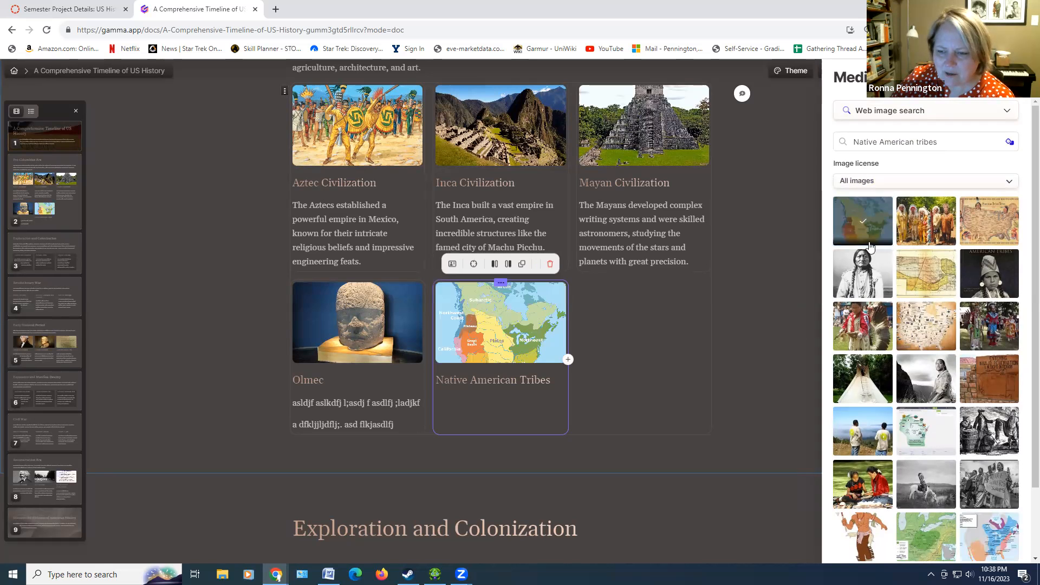
Step: Set the Native American Tribes image to the sepia map of the United States covered with tribe labels
left_click(928, 335)
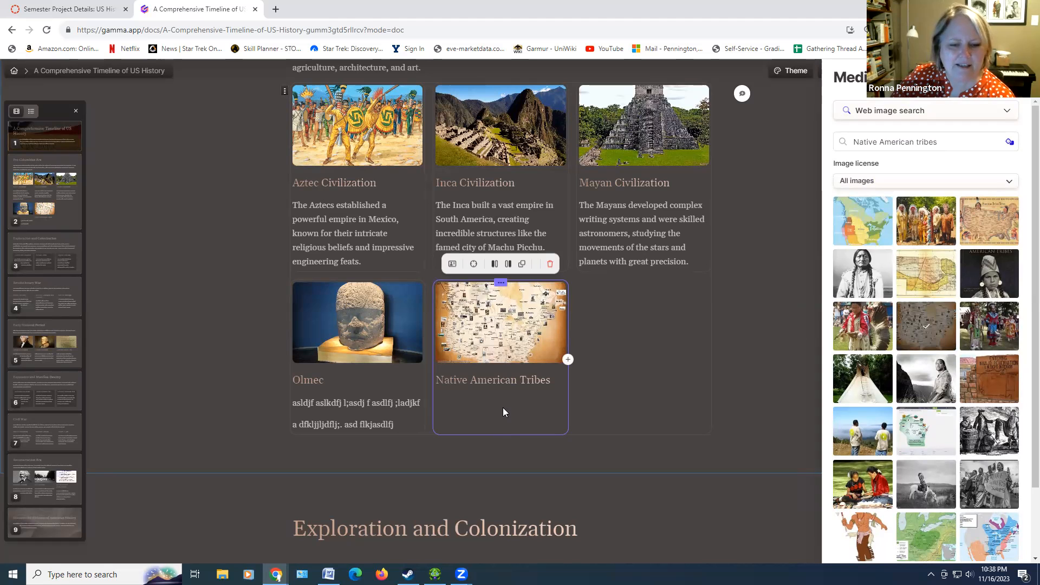
left_click(520, 397)
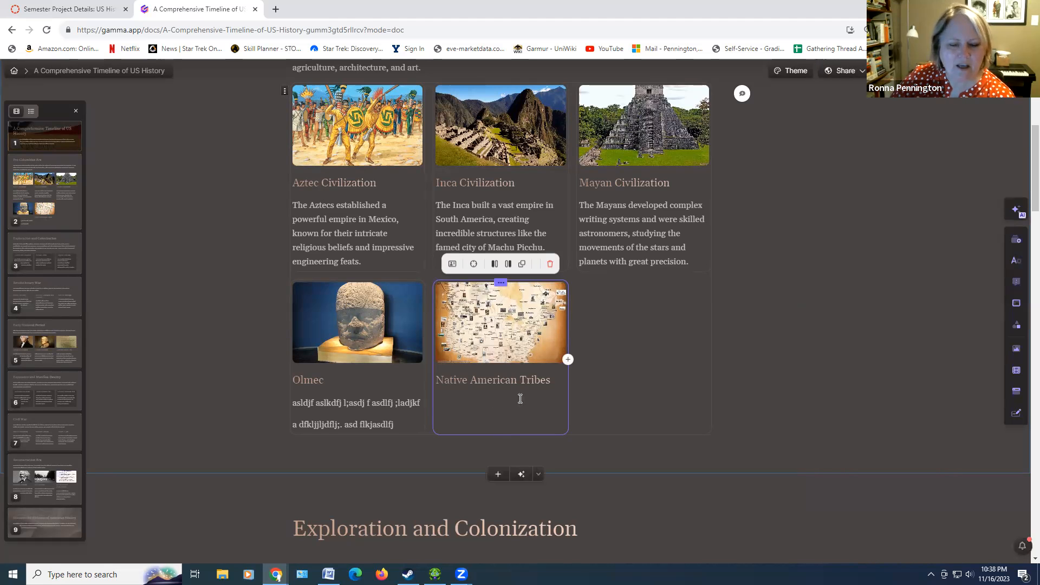
left_click(482, 406)
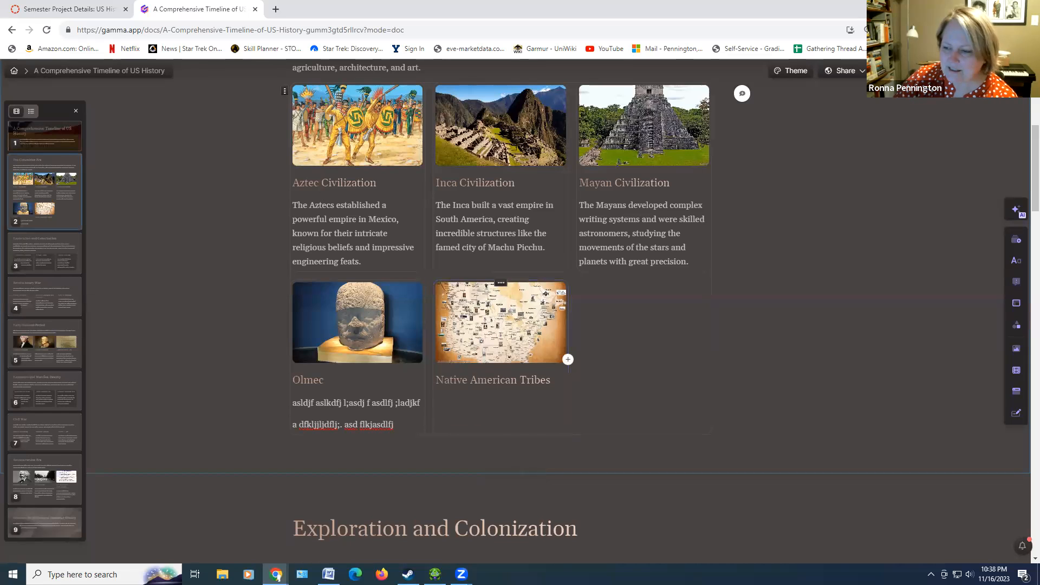
Step: Add under Native American Tribes: "Should include info about the Olmec, Aztecs, Mayans, Incas, Native American tribes. Pick one of these to write 100 words about the culture."
key("alt+Tab")
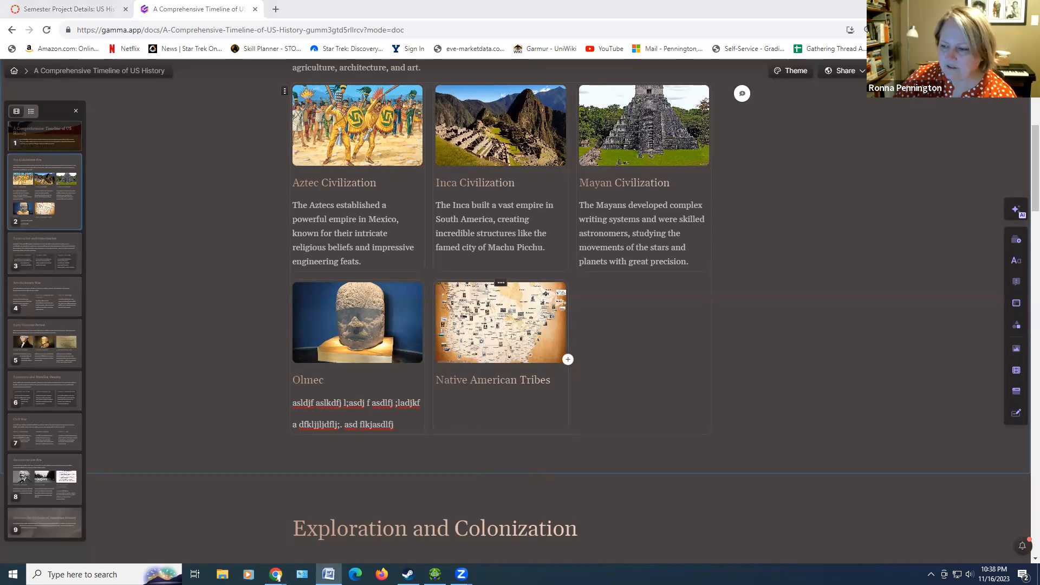
left_click(475, 411)
left_click(560, 390)
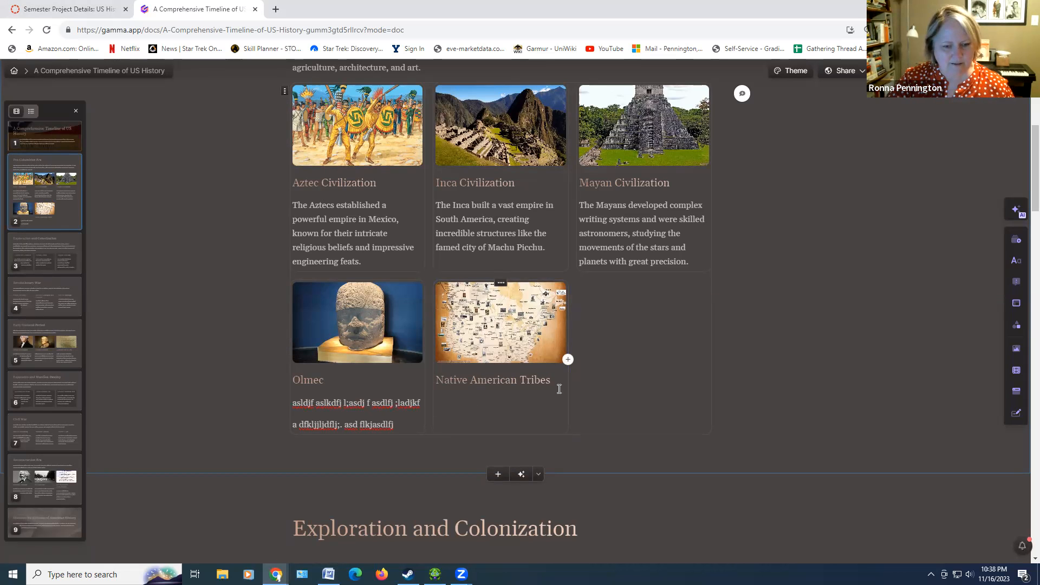
type("Should include info about the Olmec, Aztecs, Mayans, Incas, Native American tribes. Pick one of these to write 100 words about the culture.")
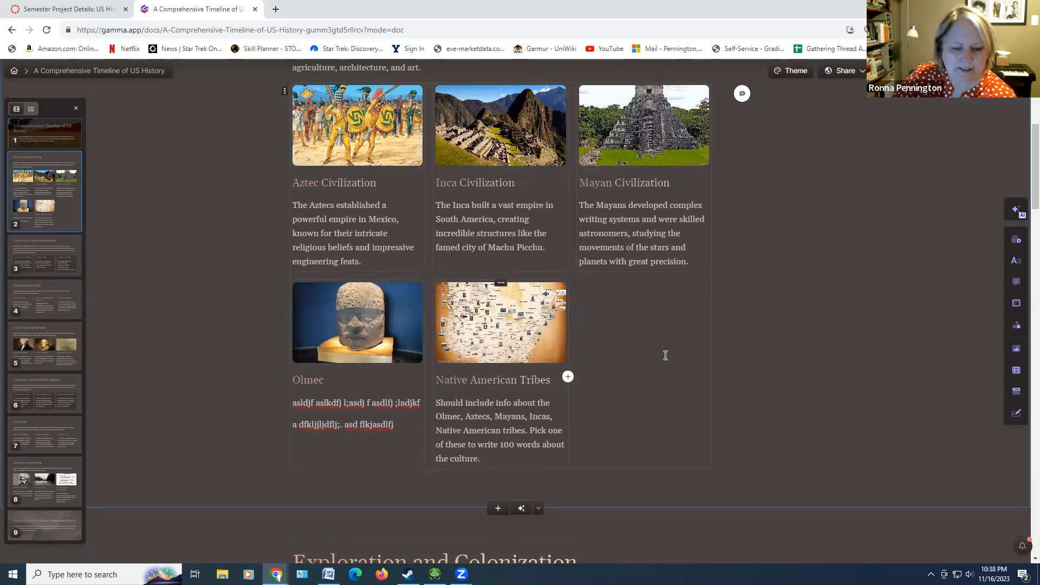
Step: Delete the sentence "Learn about the journeys of Columbus, Cortes, and other explorers" from the Exploration and Colonization introduction
scroll(665, 355, "down", 1)
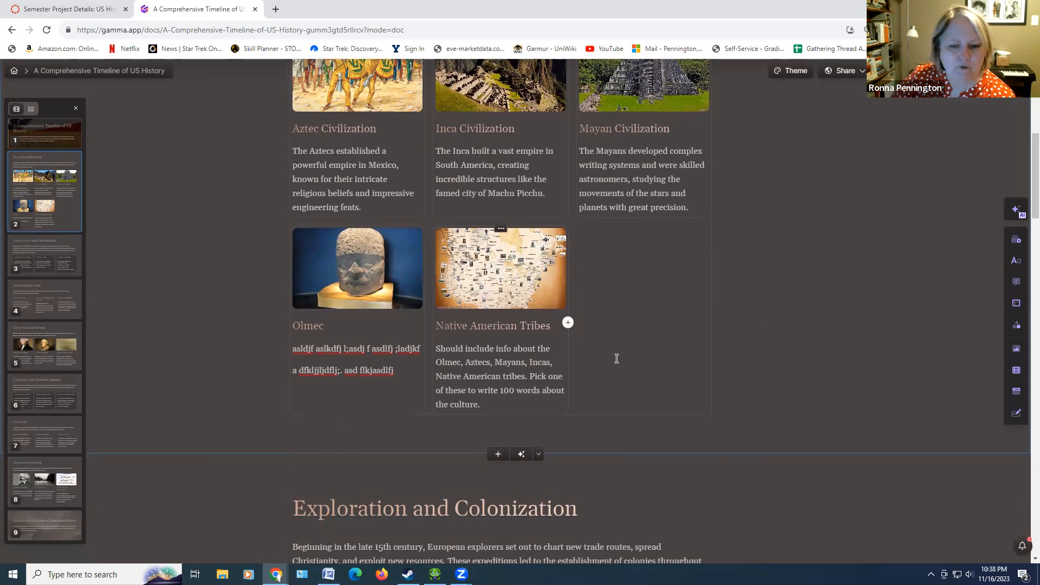
scroll(616, 359, "down", 1)
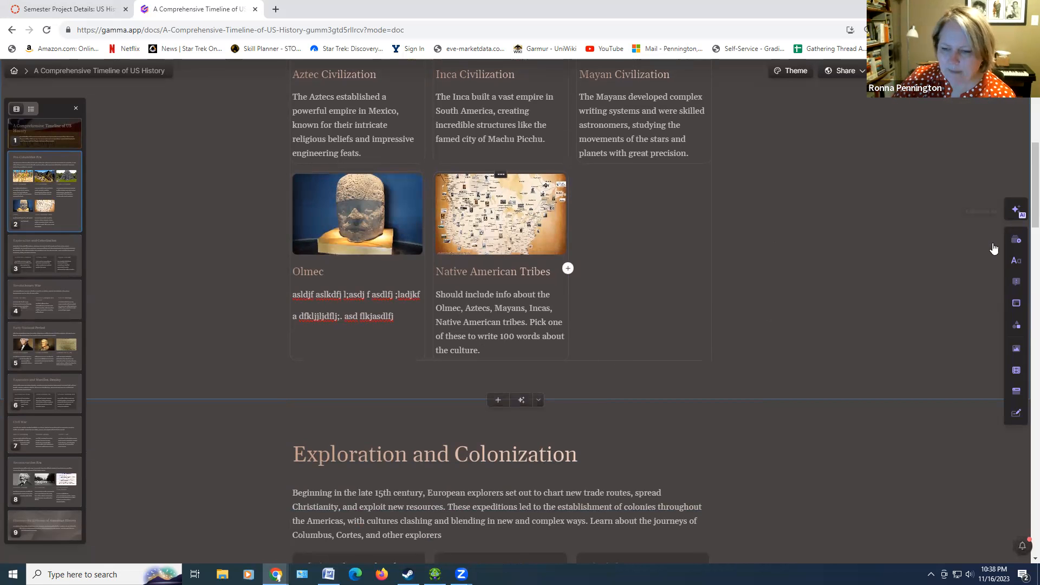
scroll(477, 434, "down", 1)
scroll(477, 434, "down", 2)
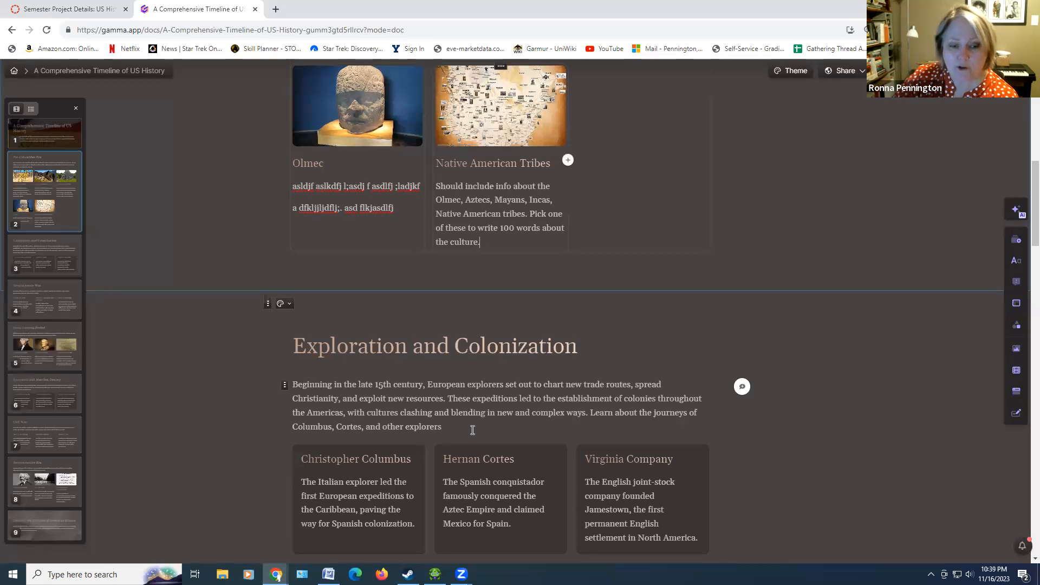
scroll(333, 414, "down", 1)
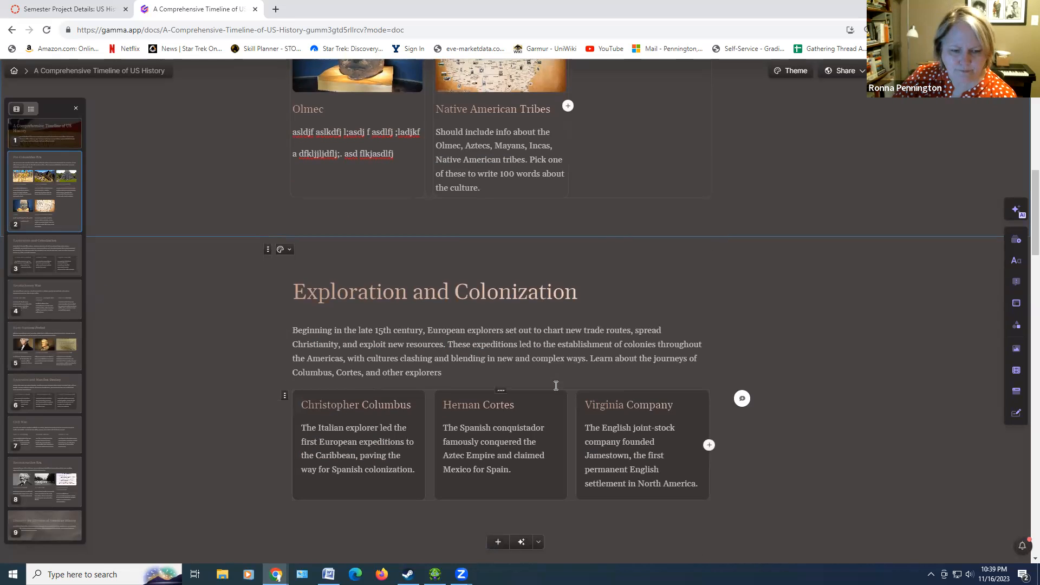
left_click(591, 358)
left_click_drag(590, 358, 622, 370)
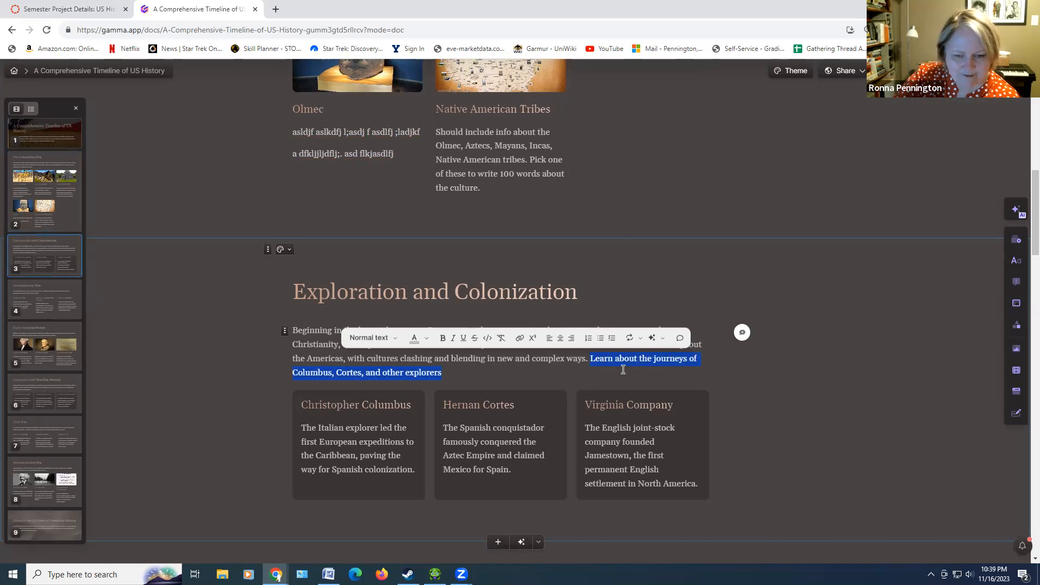
key("BackSpace")
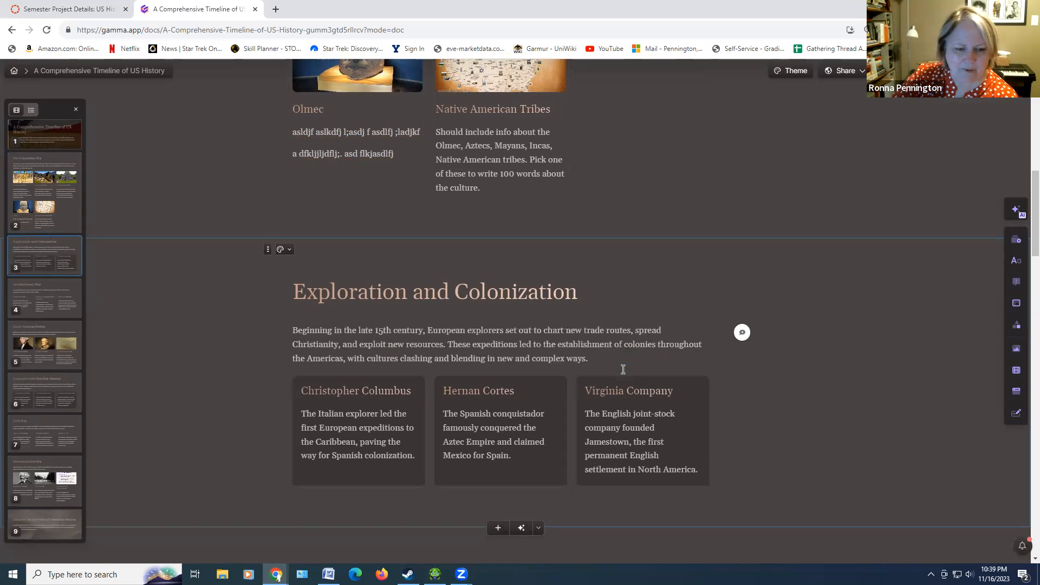
Step: Replace the Christopher Columbus heading with "Leif Erikson" and delete the description text beneath it
triple_click(364, 393)
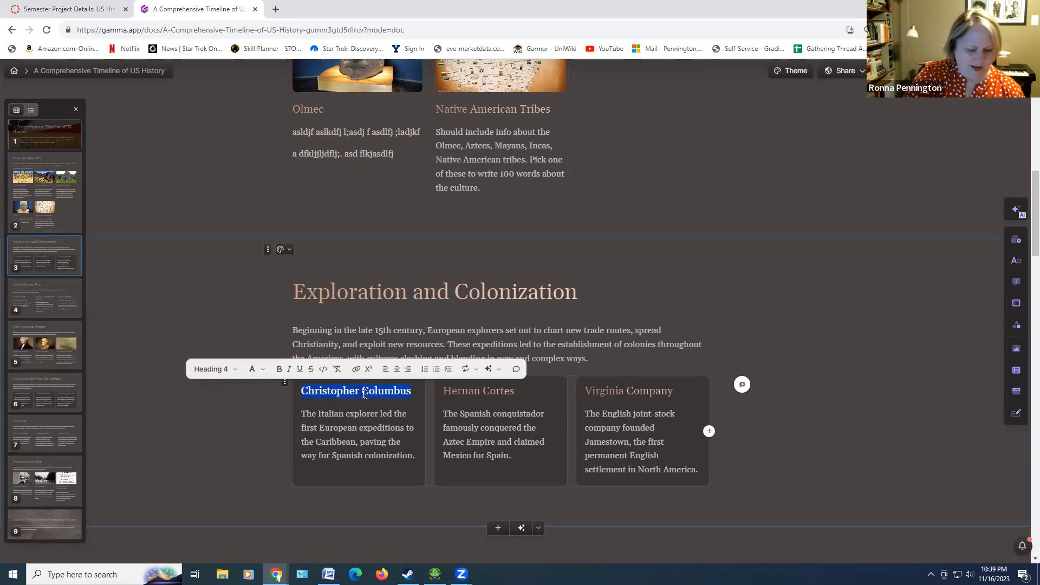
type("Leif")
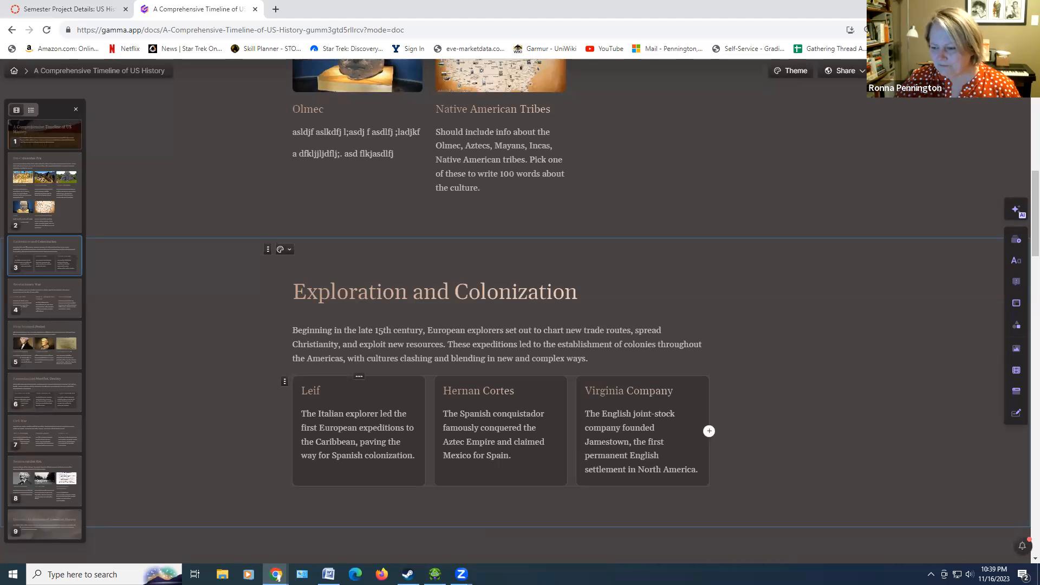
type("Eri")
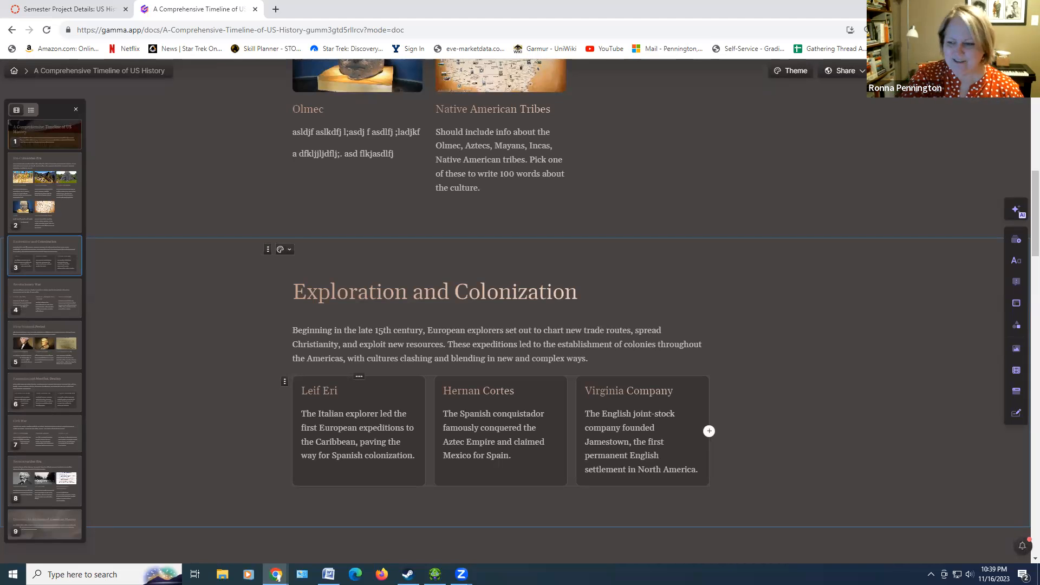
type("kson")
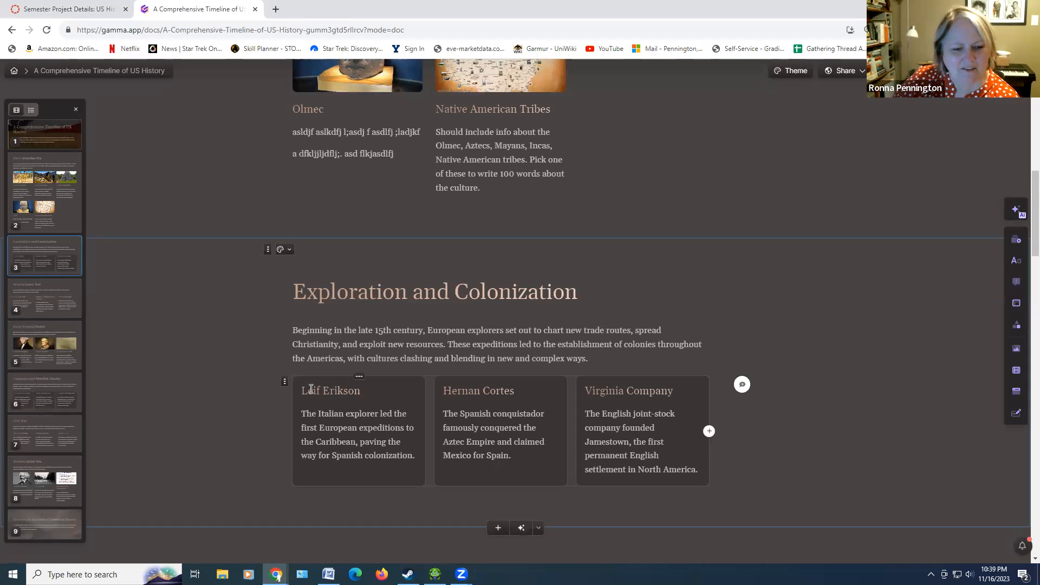
left_click_drag(307, 413, 405, 457)
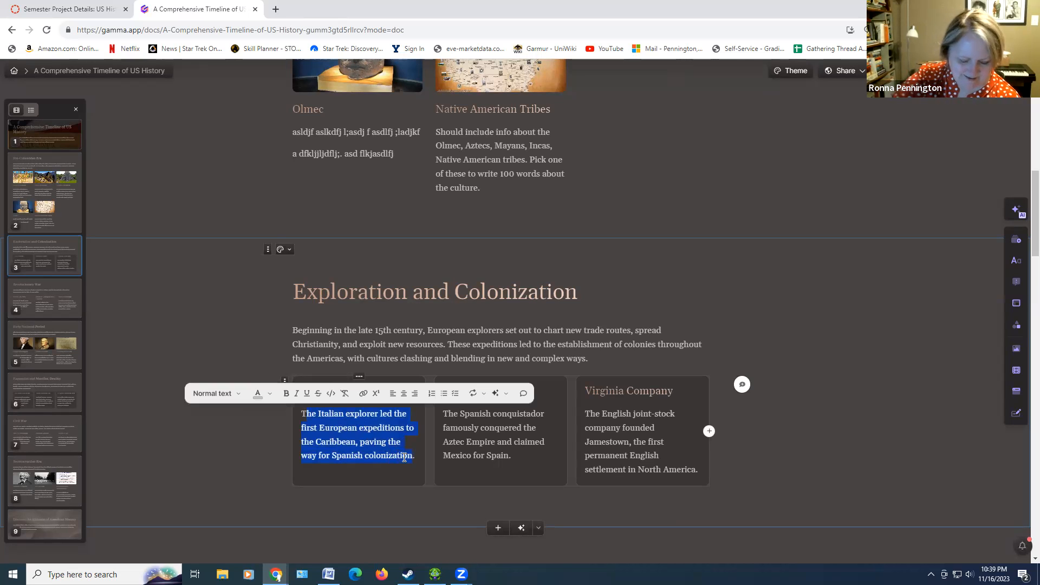
key("BackSpace")
key("BackSpace")
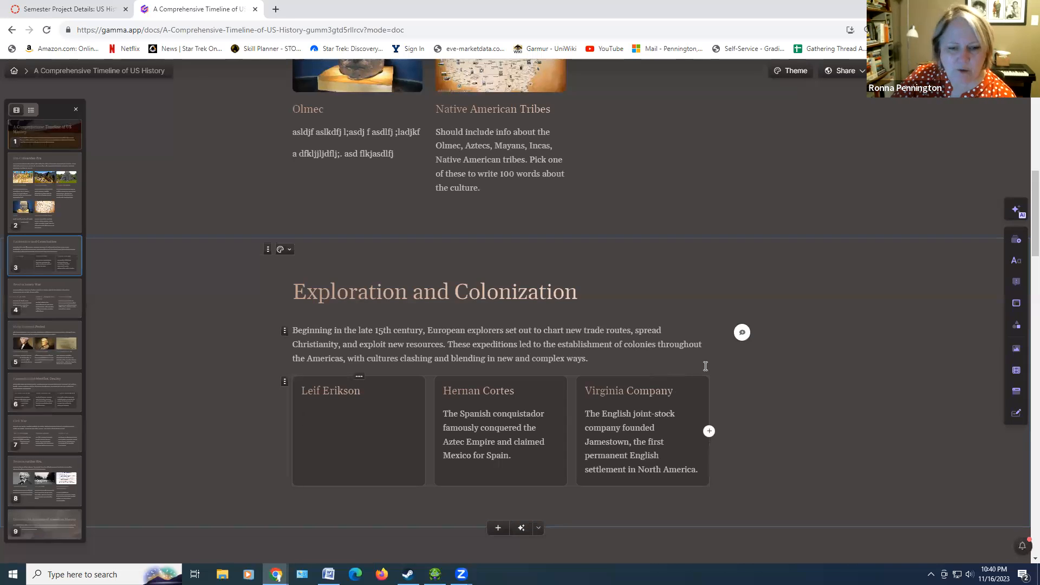
Step: Review the Revolutionary War, Early National Period, and Expansion and Manifest Destiny cards
scroll(647, 411, "down", 4)
scroll(644, 413, "down", 2)
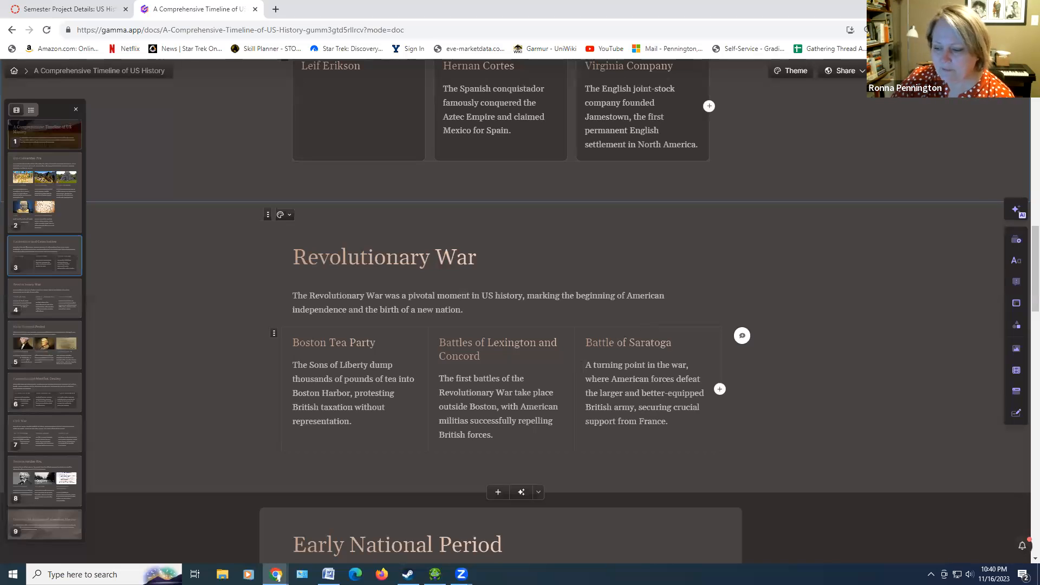
scroll(721, 390, "down", 1)
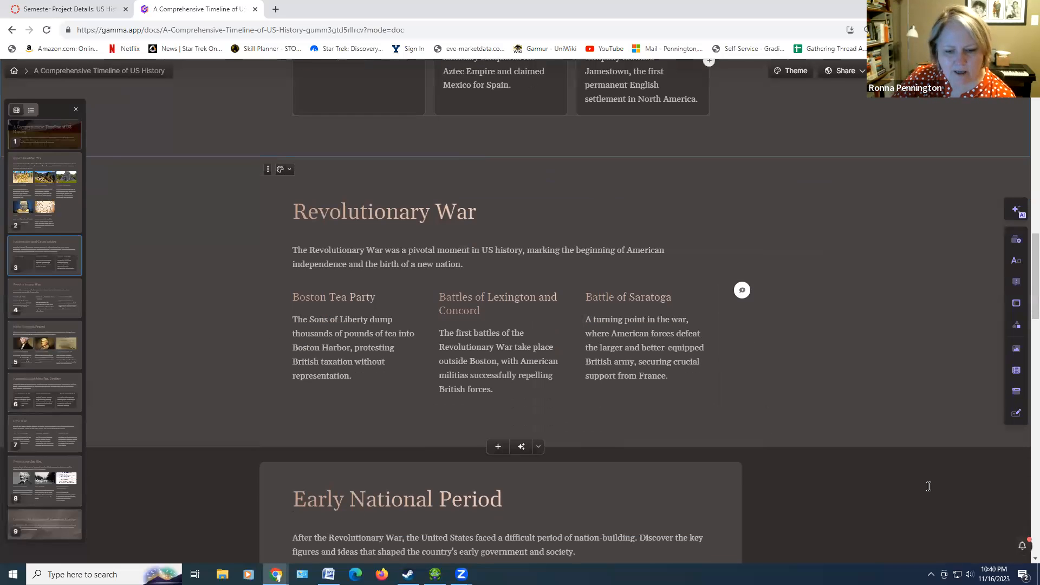
scroll(699, 482, "down", 2)
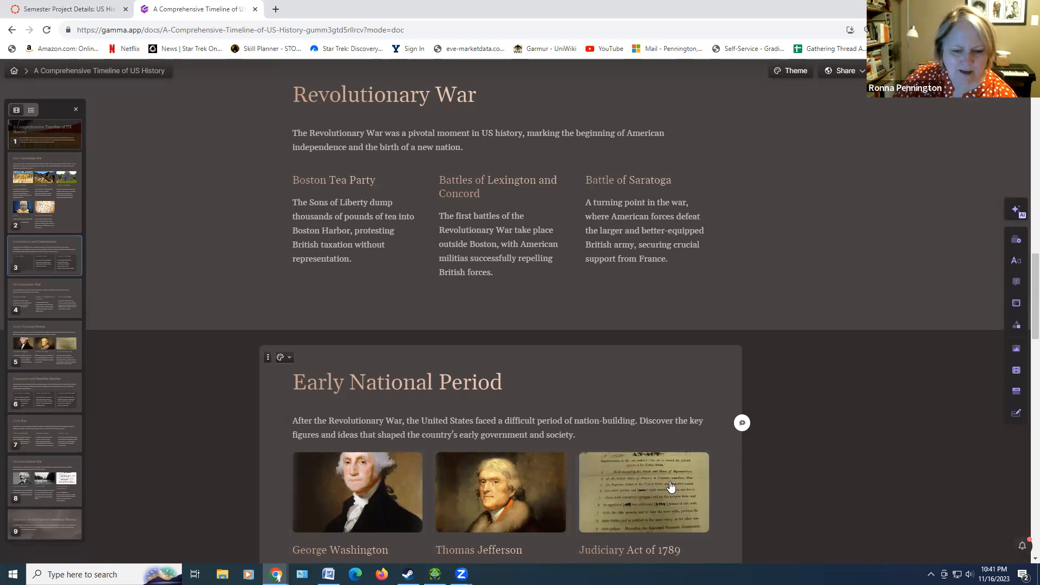
scroll(825, 426, "down", 3)
scroll(825, 428, "down", 4)
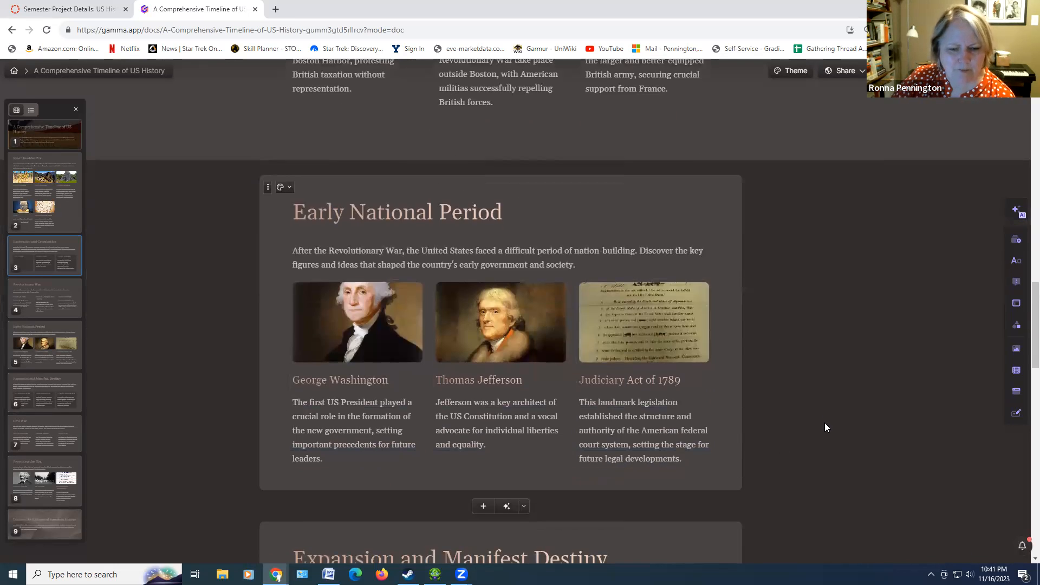
scroll(824, 420, "down", 1)
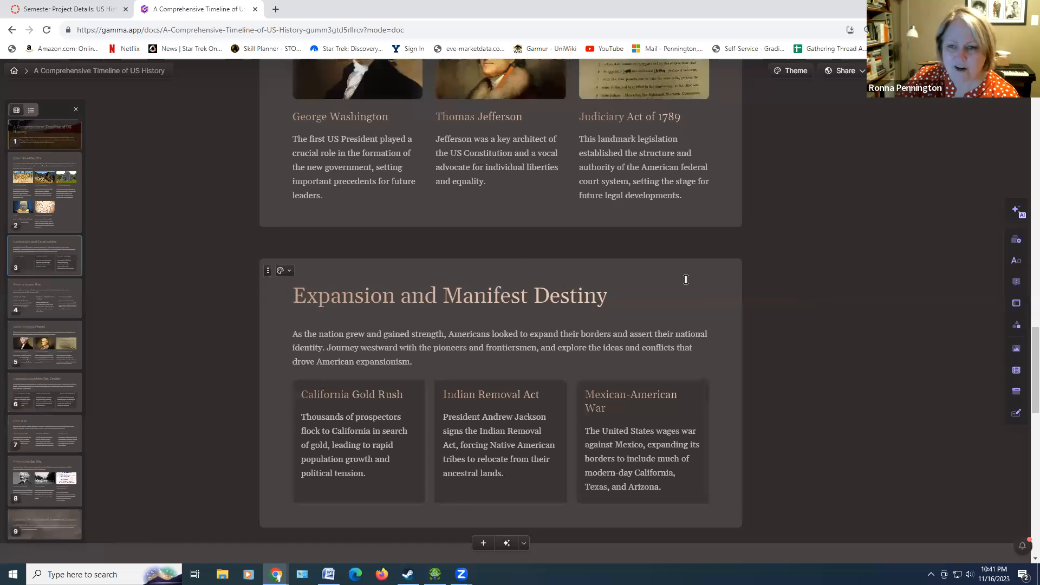
scroll(704, 334, "down", 1)
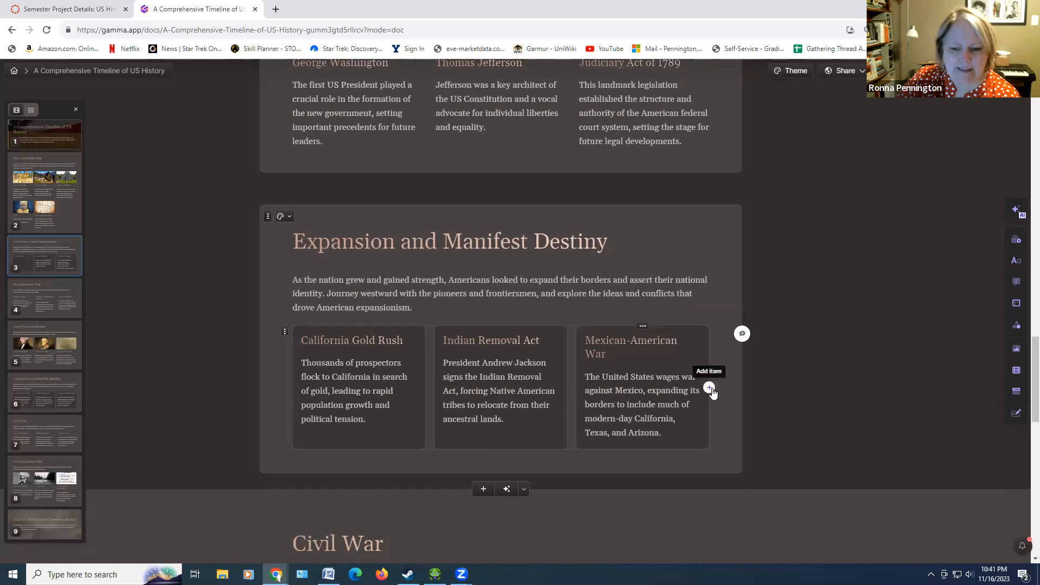
Step: Add two empty boxes below the three existing ones on the Expansion and Manifest Destiny card
left_click(709, 389)
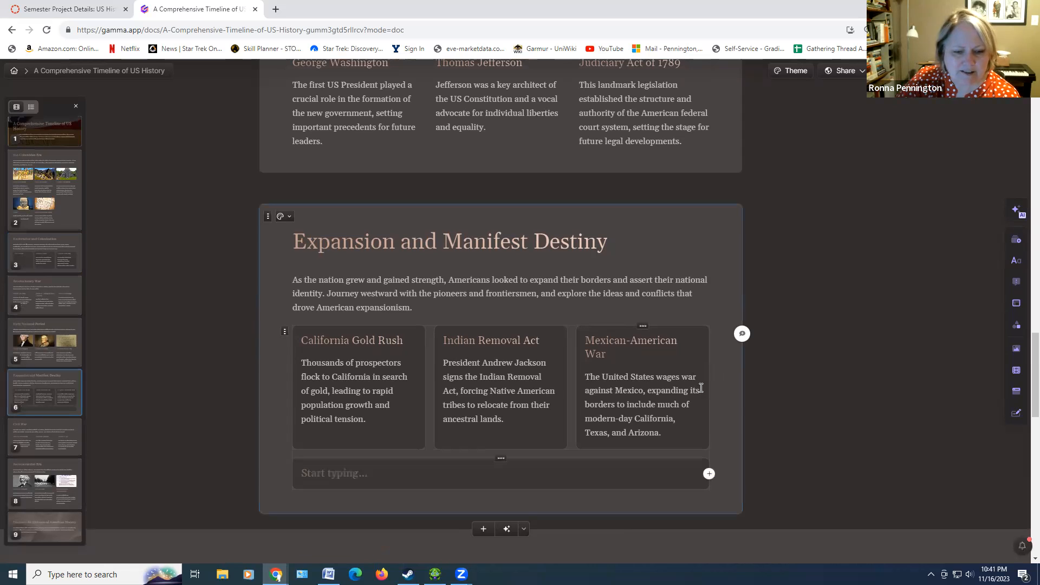
left_click(708, 475)
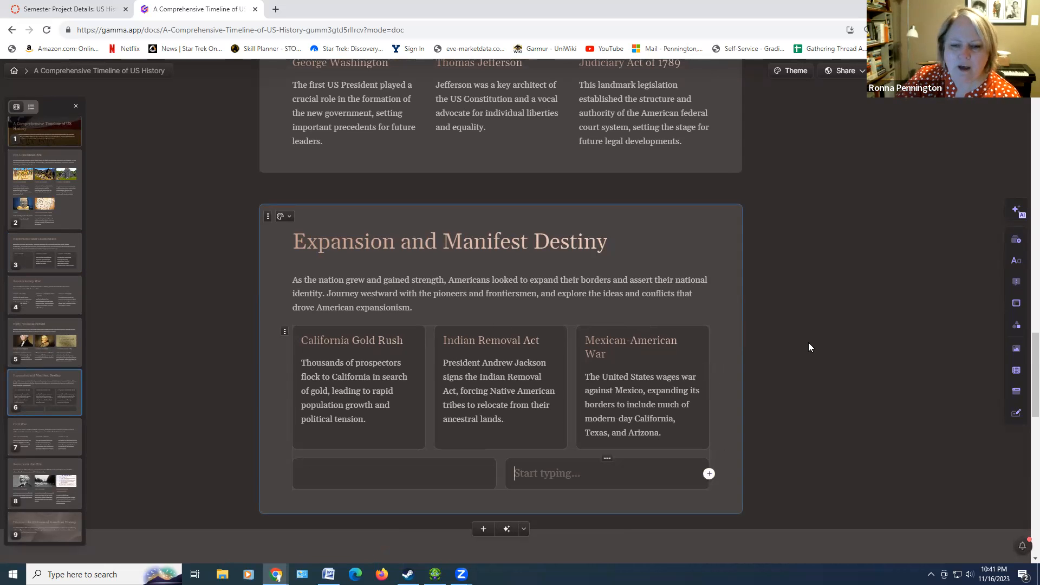
Step: Insert an info callout box below the two empty boxes and enter "Headline" as its first line, followed by a new line
scroll(729, 418, "down", 1)
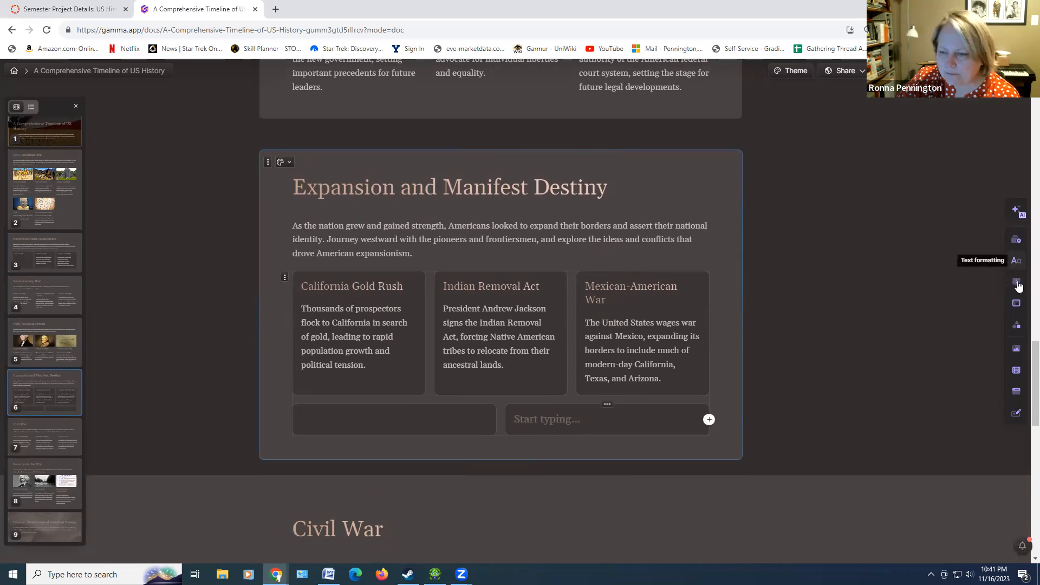
mouse_move(1017, 288)
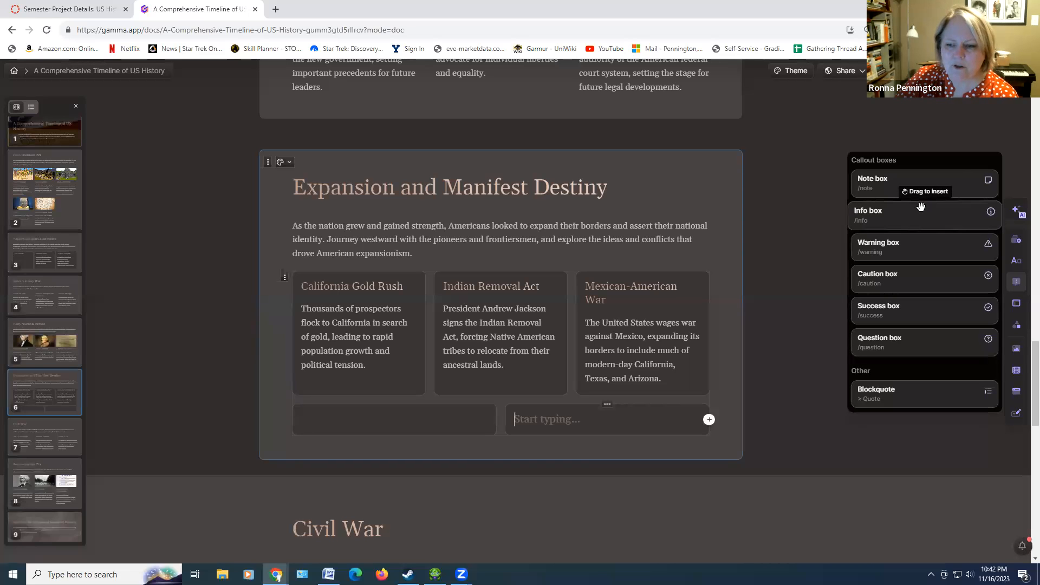
left_click_drag(894, 221, 479, 458)
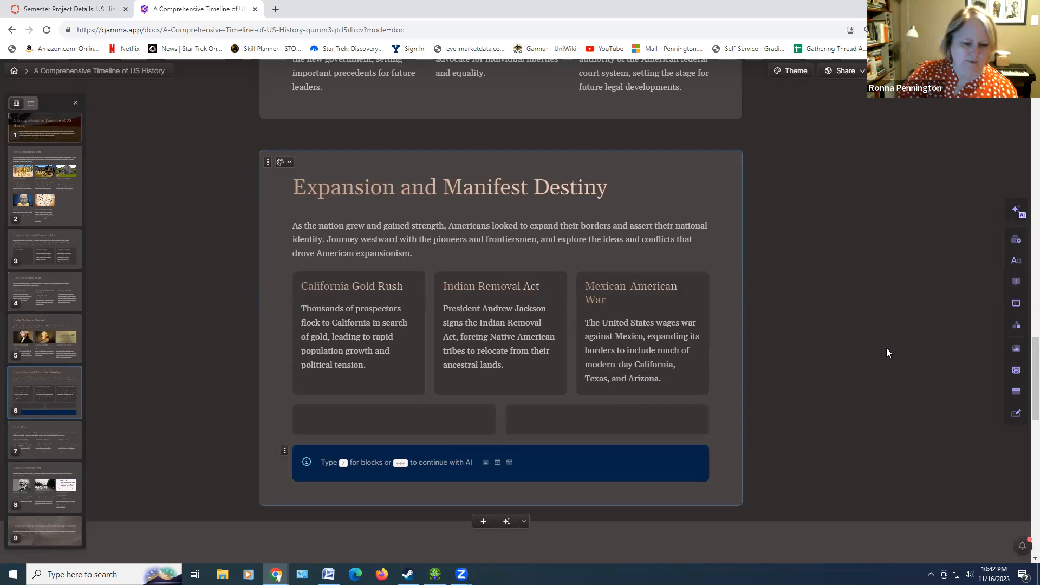
type("Headline")
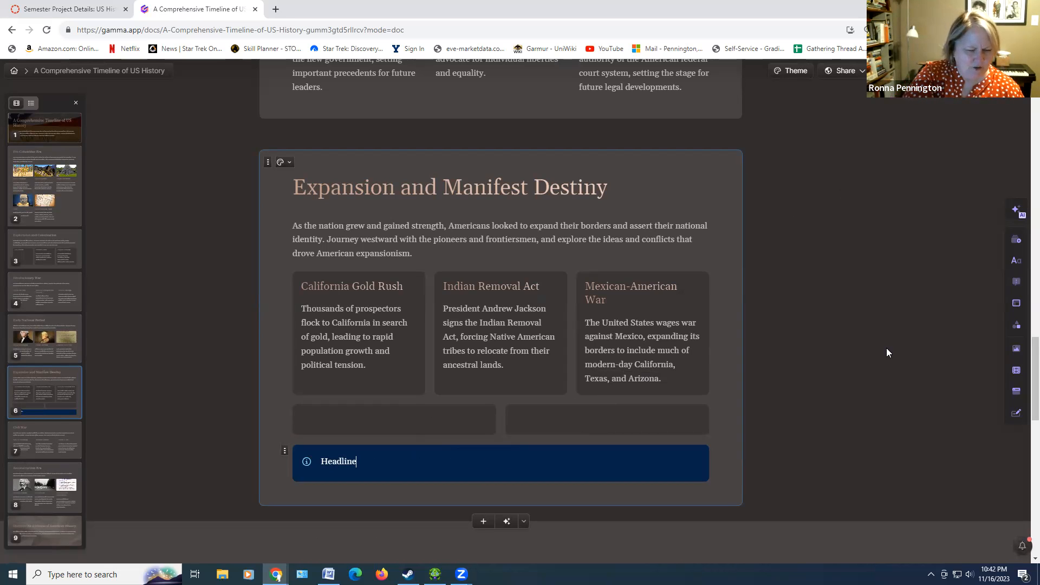
key("BackSpace")
key("BackSpace")
type("ne")
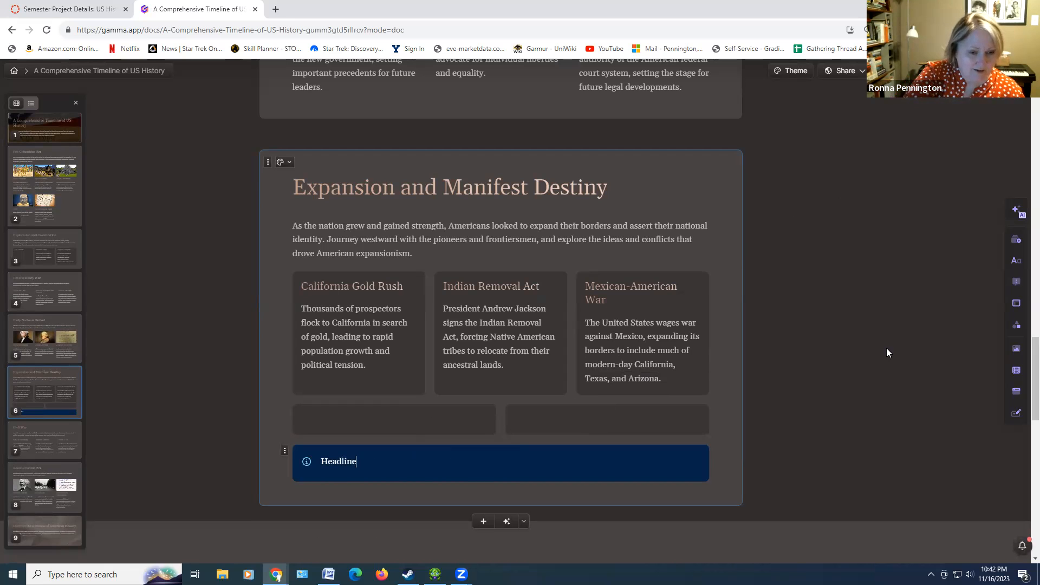
key("Return")
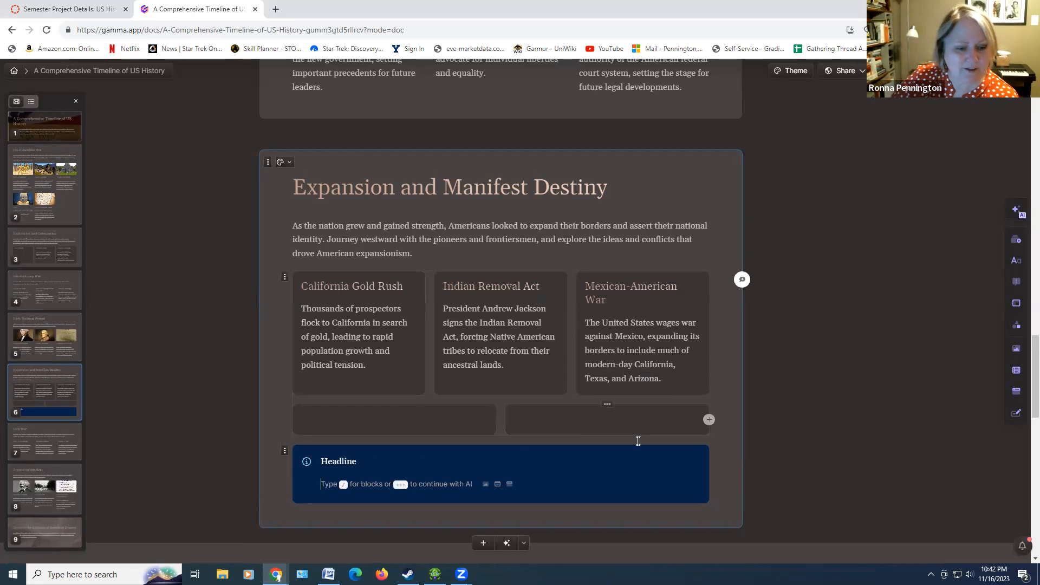
Step: Format the word "Headline" in the info box as Heading 2
left_click_drag(358, 461, 320, 465)
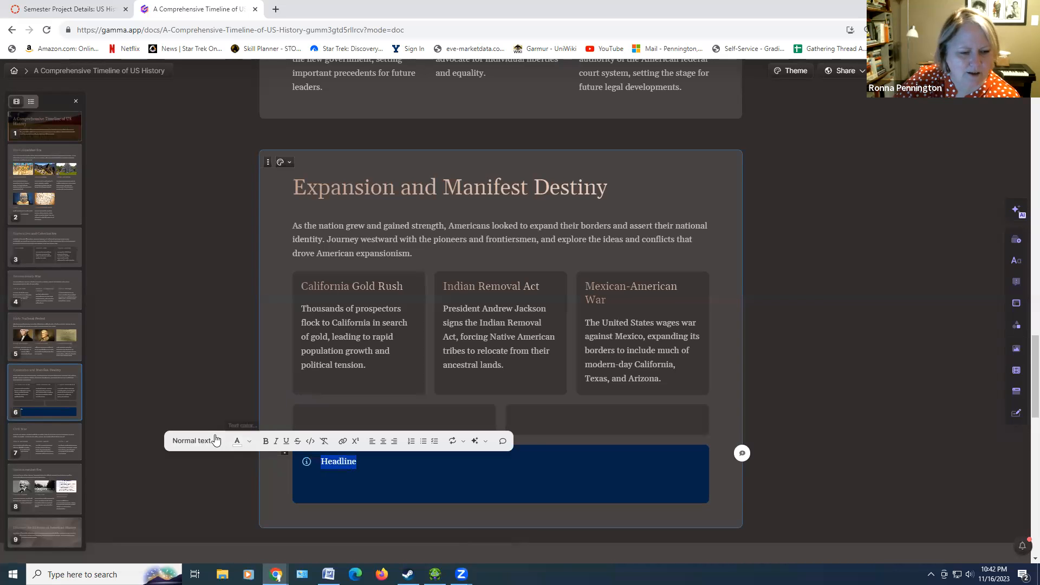
left_click(218, 443)
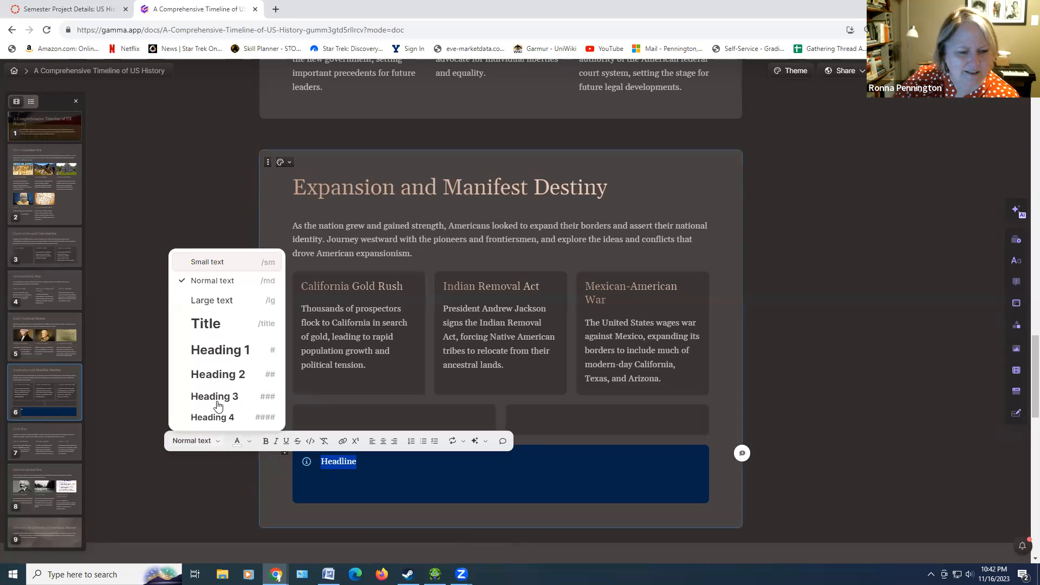
left_click(230, 379)
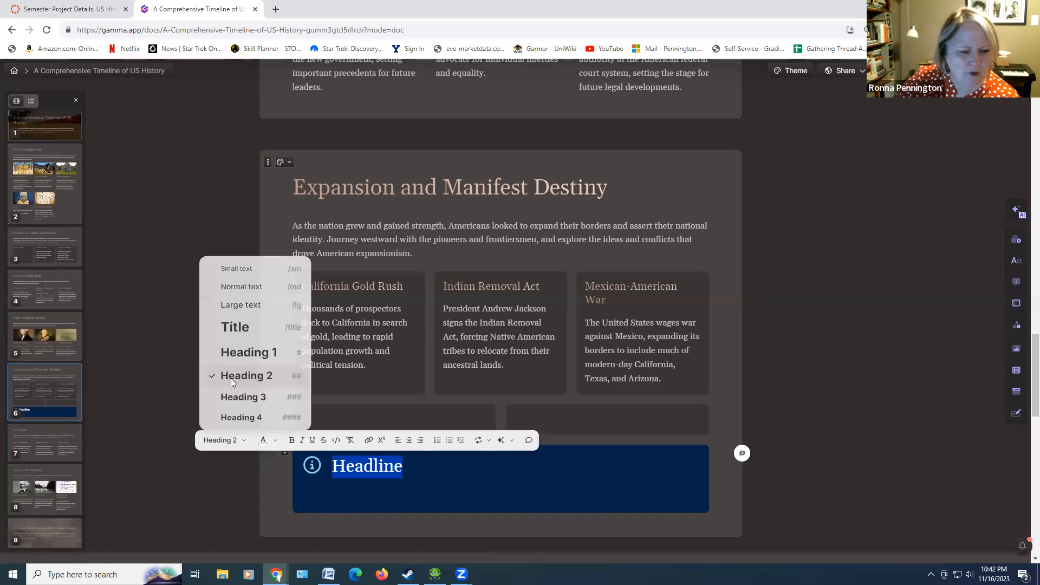
Step: Add the filler line "asd;lfjk ;sdfja;sl djf" under the info box's headline and format it as Large text
left_click(343, 490)
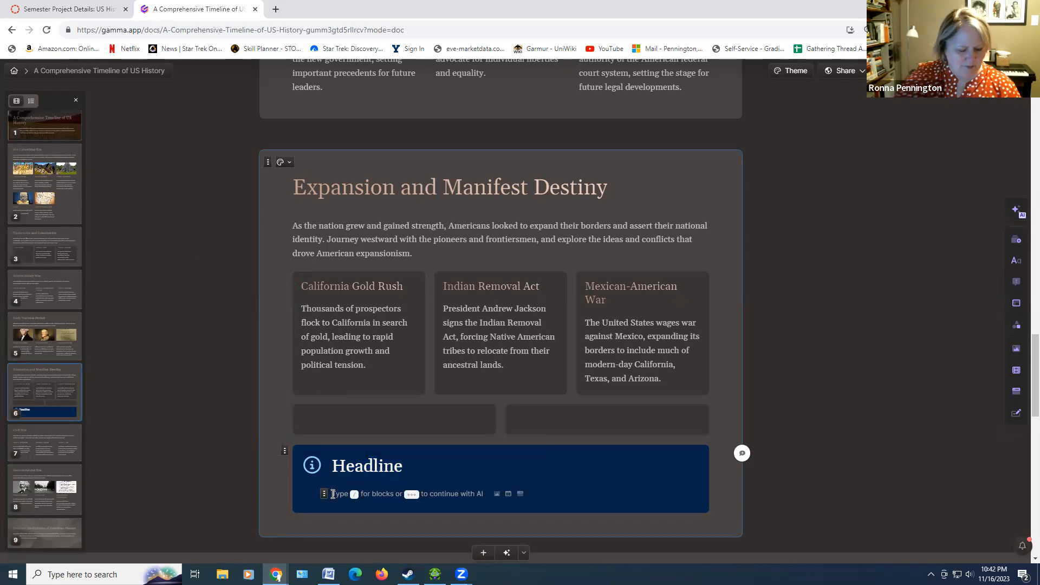
type("asd;lfjk ;sdfja;sl djf")
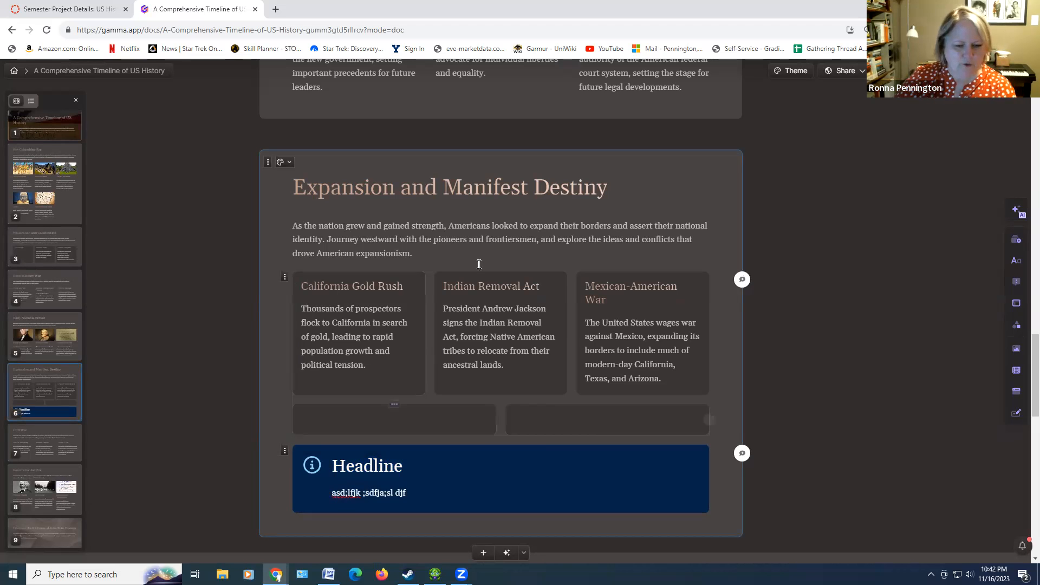
left_click_drag(407, 493, 331, 491)
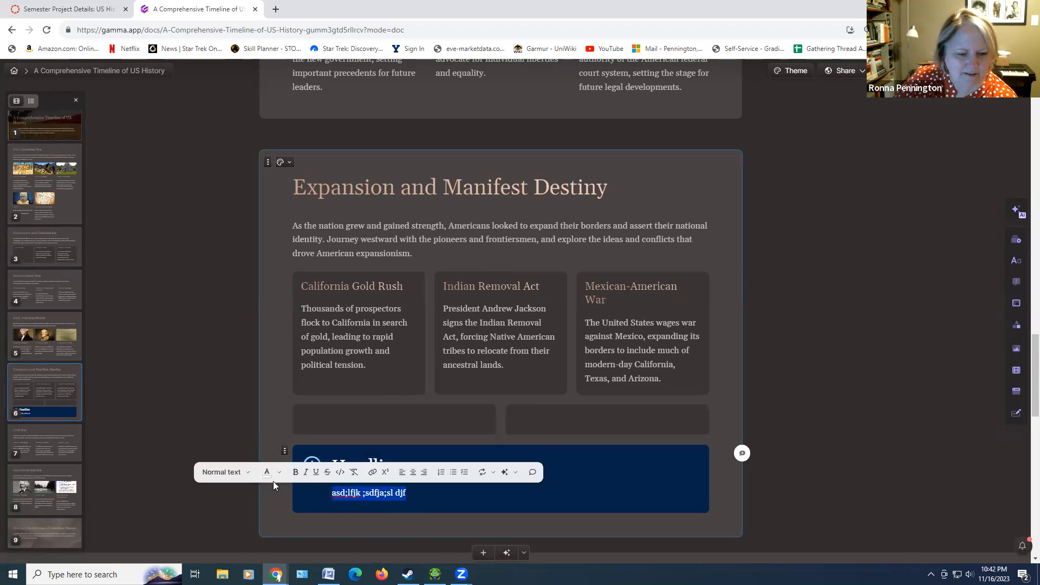
left_click(241, 473)
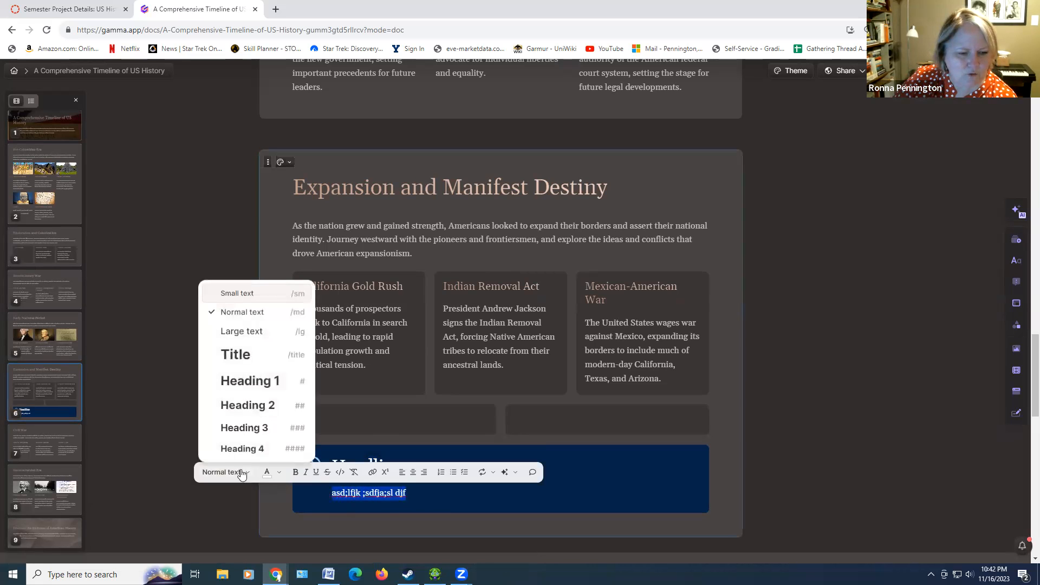
left_click(257, 332)
left_click(512, 496)
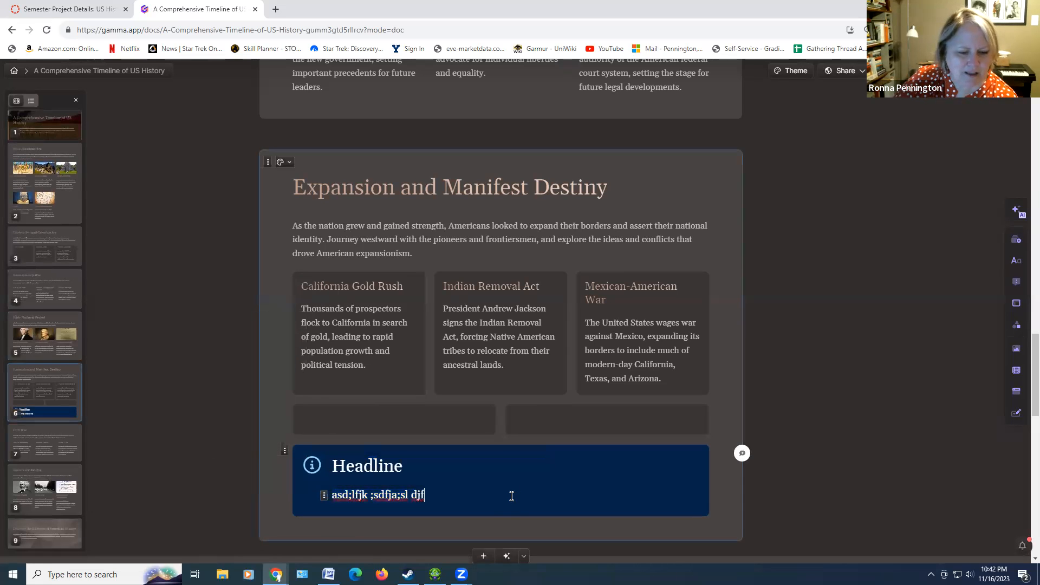
Step: Insert a web image search placeholder under the filler line in the blue info box
left_click(1016, 348)
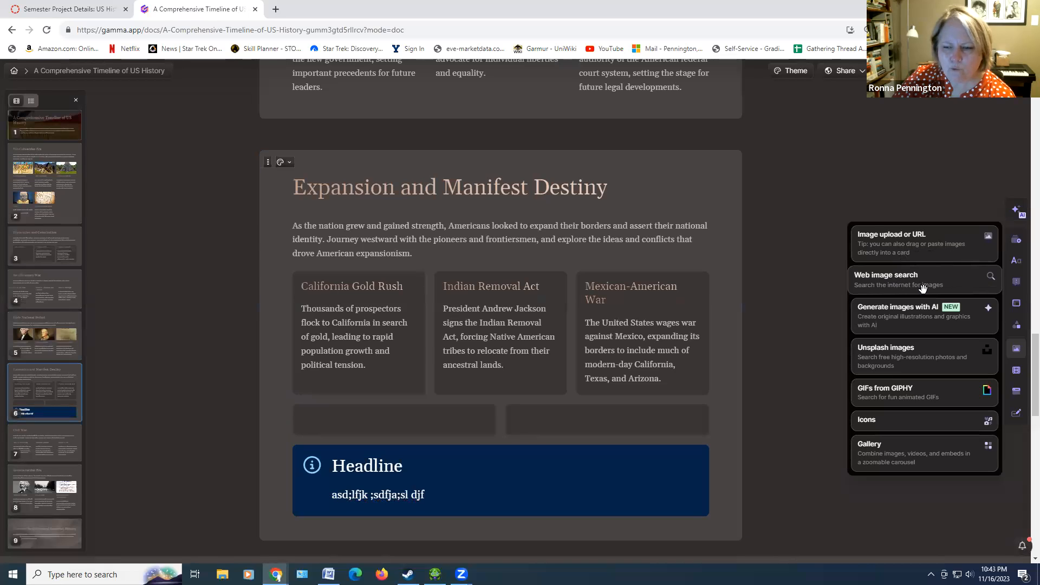
left_click(869, 281)
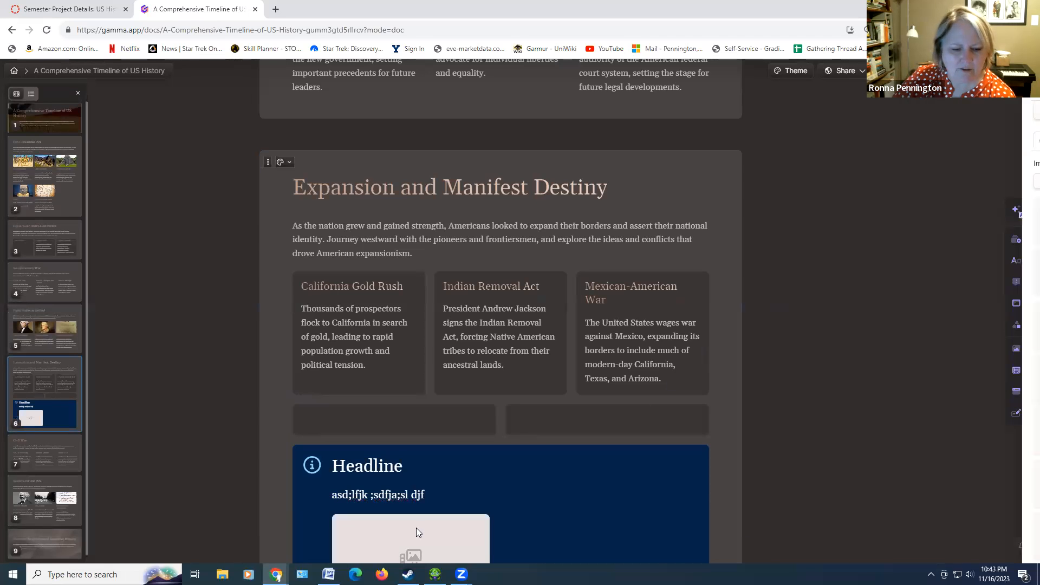
scroll(411, 512, "down", 1)
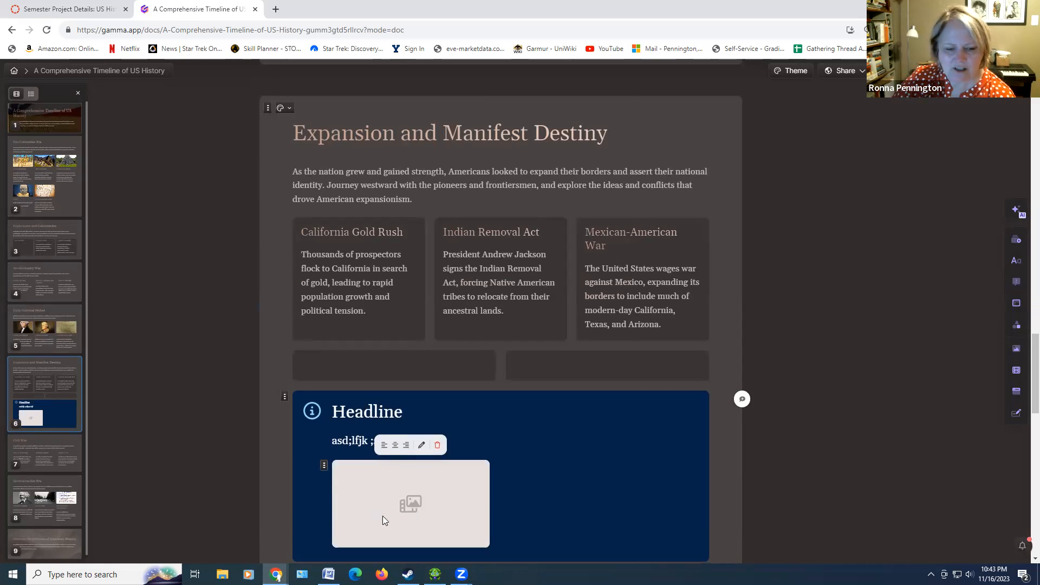
Step: Insert a YouTube video placeholder below the image placeholder in the info box, leaving its URL empty
left_click(1018, 375)
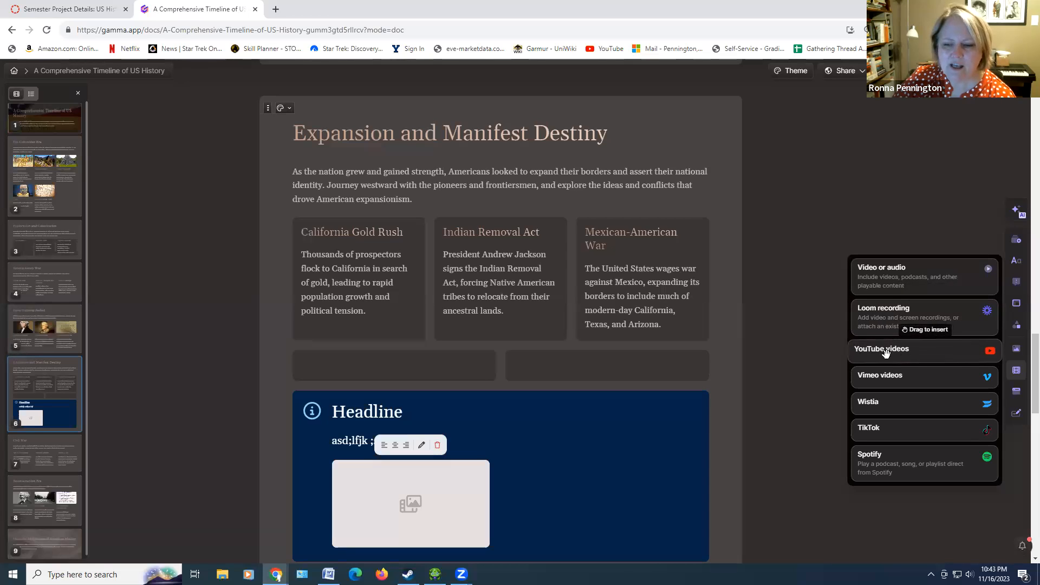
left_click_drag(884, 352, 567, 510)
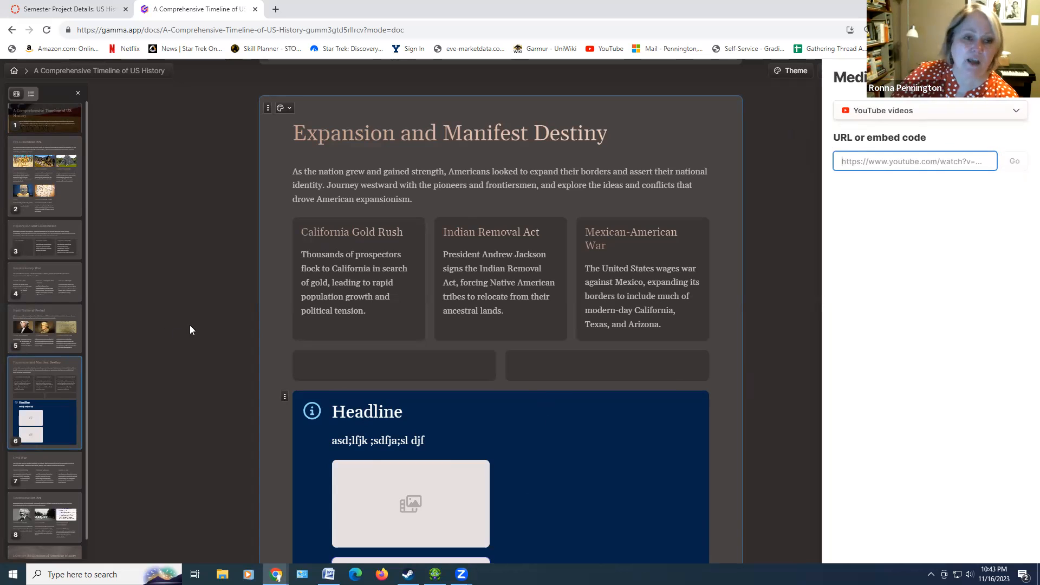
left_click(865, 163)
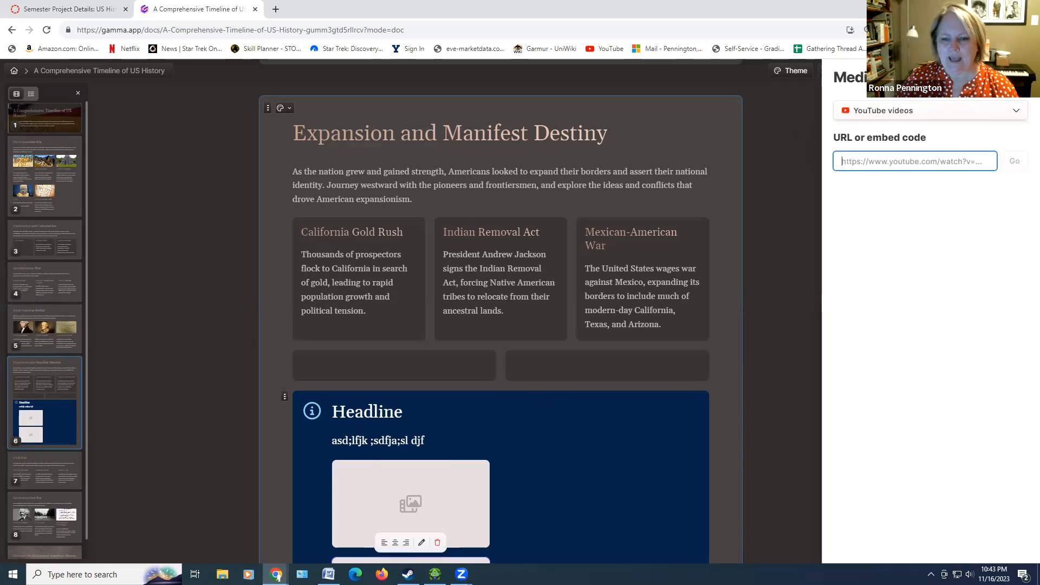
left_click(1018, 78)
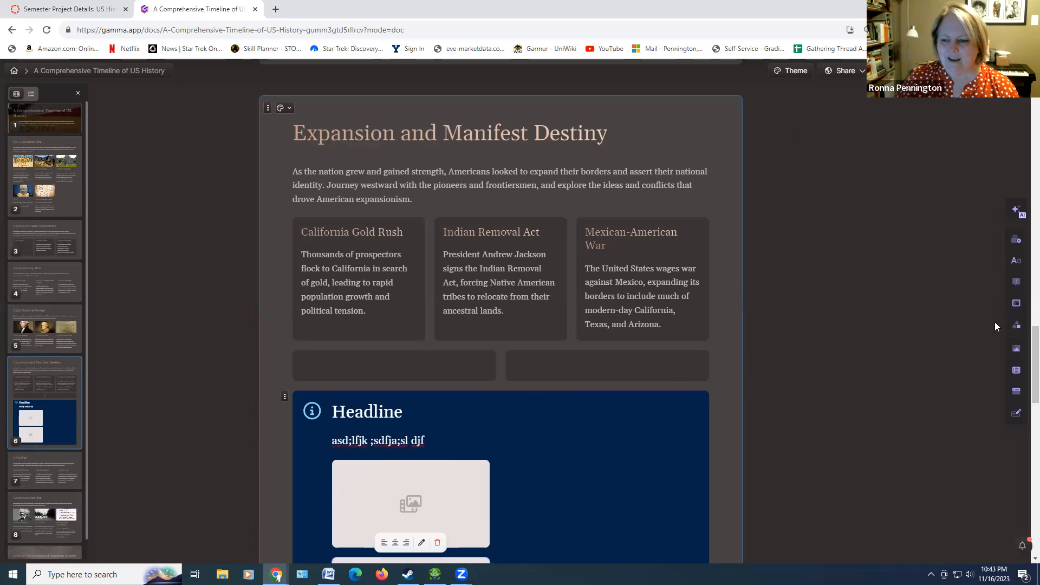
Step: Insert an empty gallery below the three topics on the Civil War card, then delete it
scroll(995, 322, "down", 1)
scroll(529, 428, "down", 2)
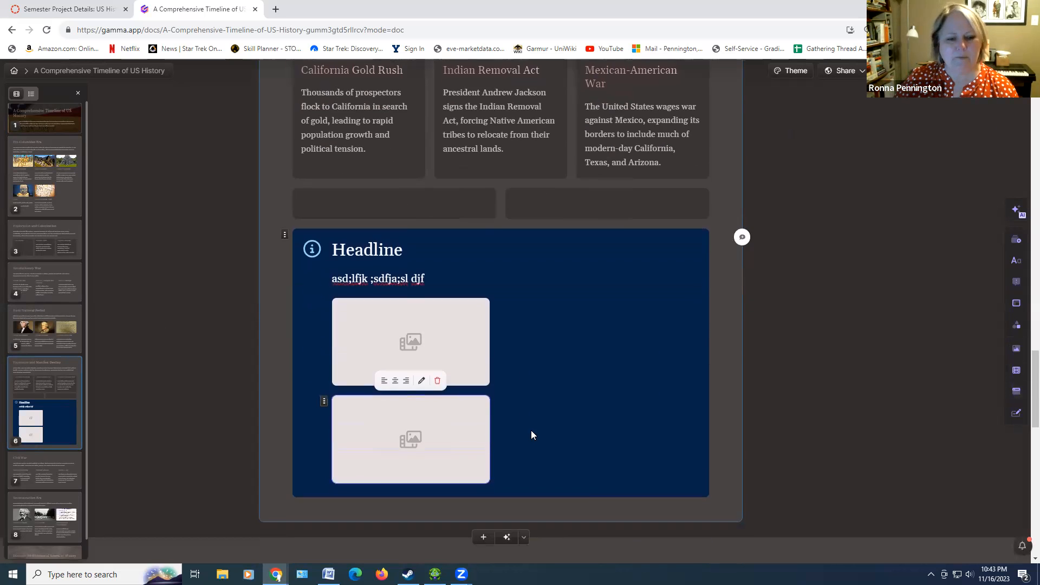
scroll(563, 491, "down", 1)
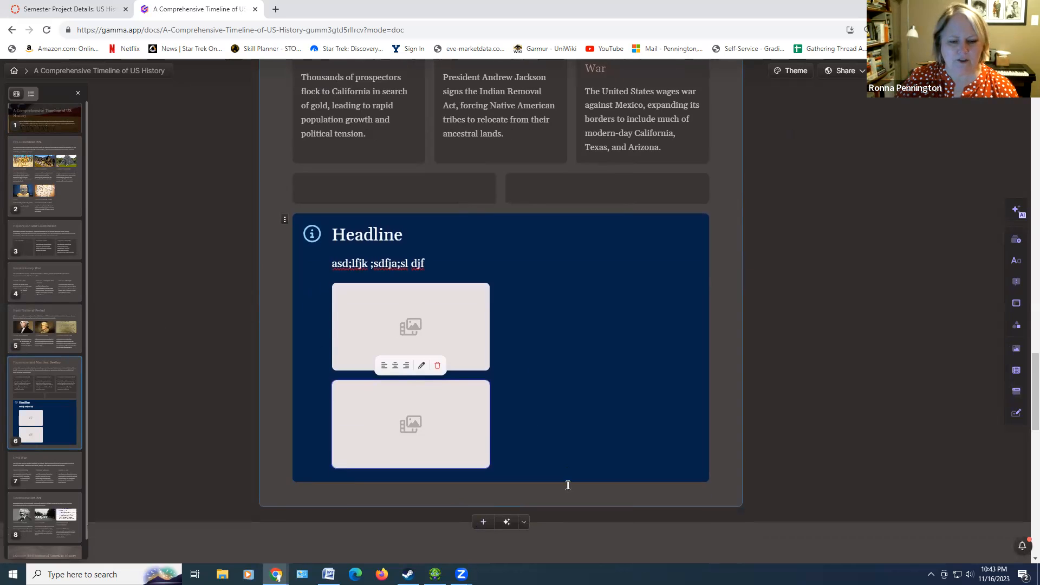
scroll(567, 485, "down", 6)
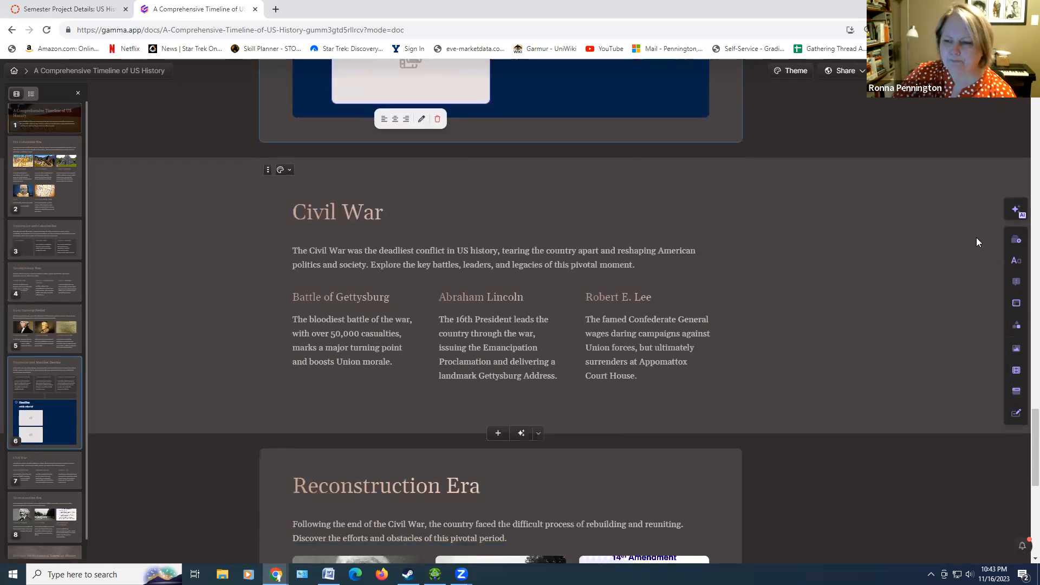
left_click(1018, 306)
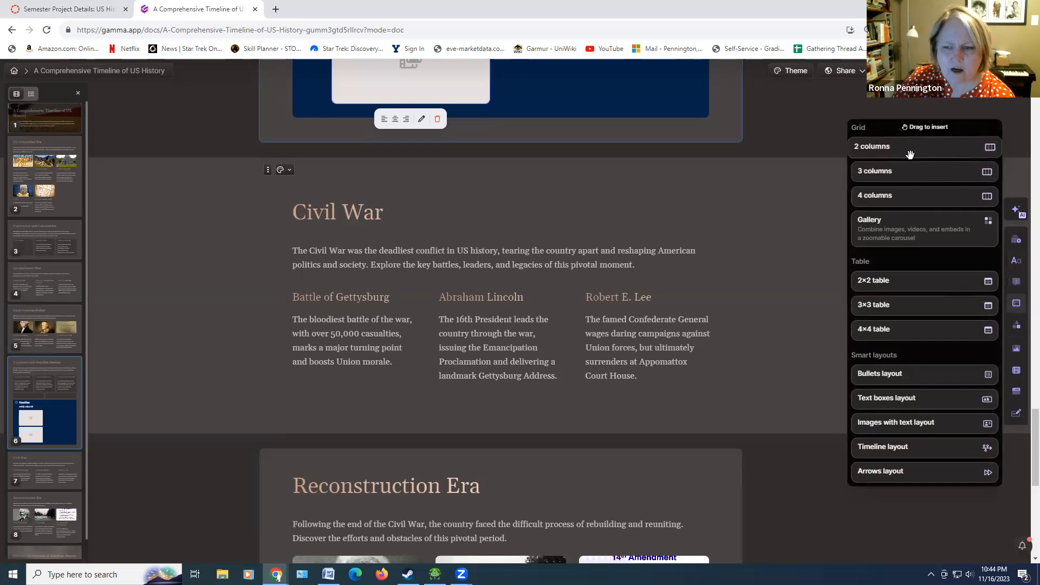
left_click_drag(906, 234, 494, 417)
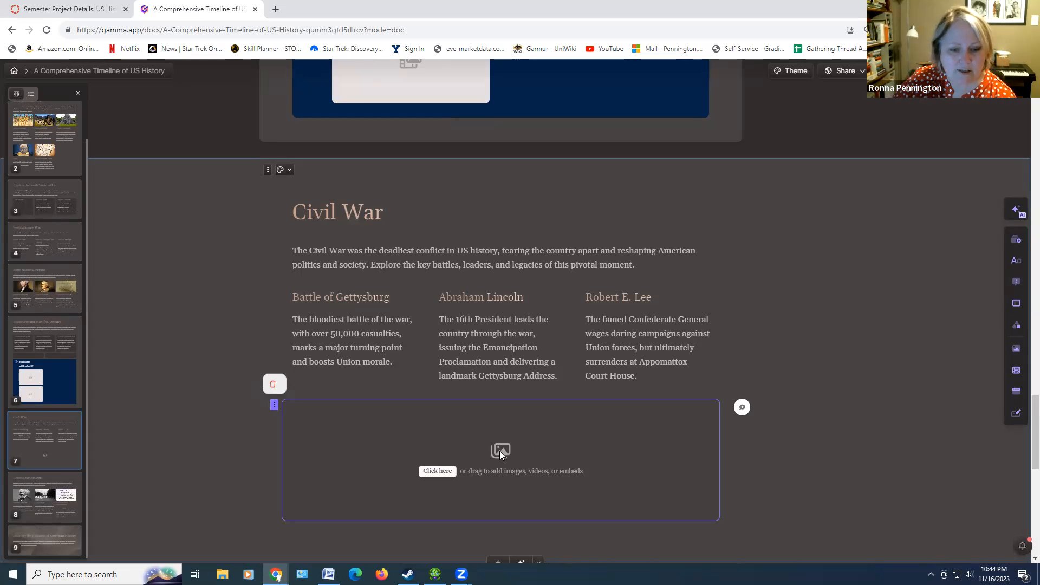
left_click(273, 383)
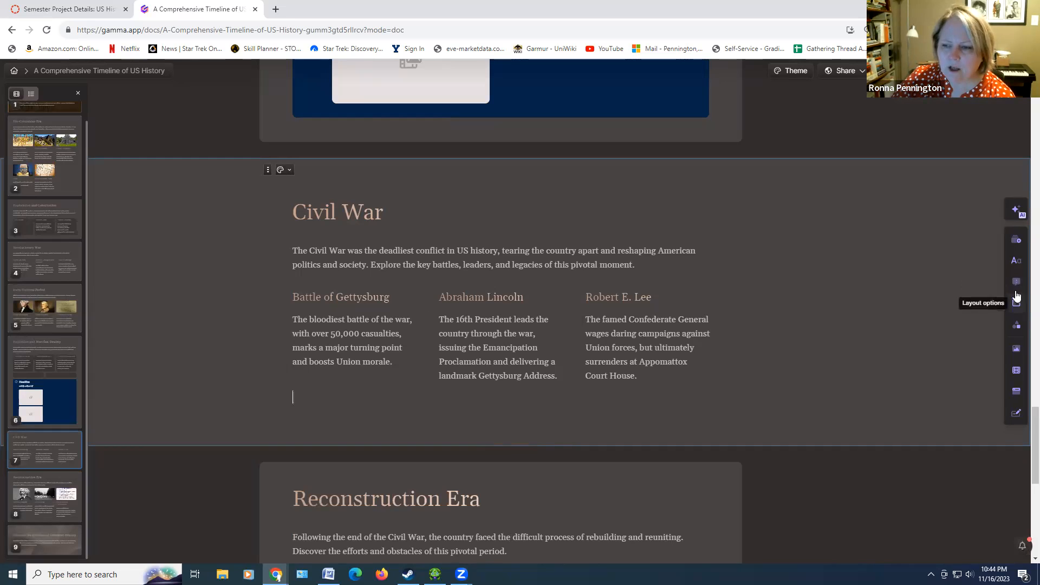
Step: Insert an empty two-column grid below the three topics on the Civil War card
left_click(1017, 305)
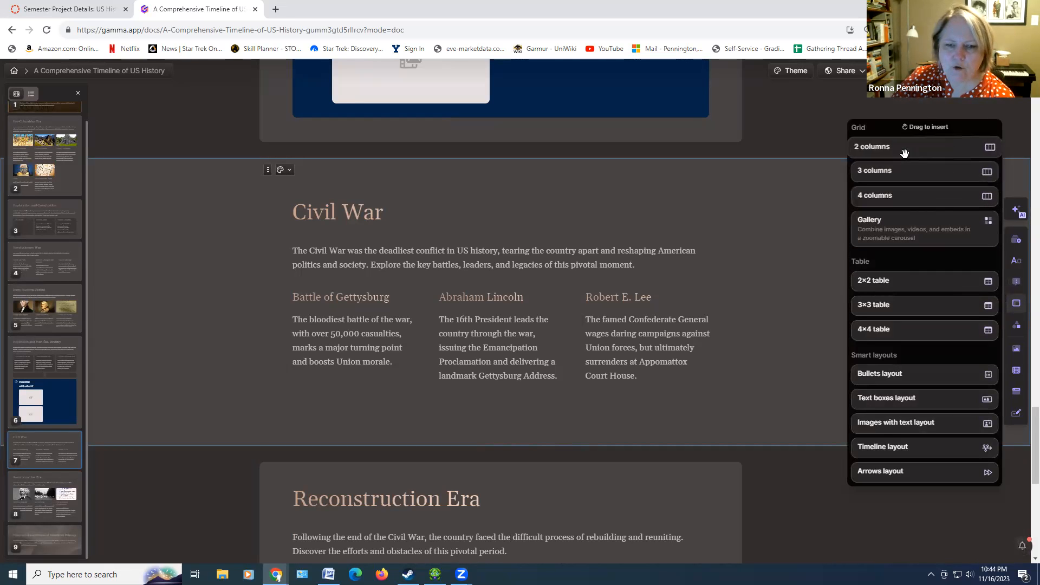
left_click_drag(882, 153, 463, 414)
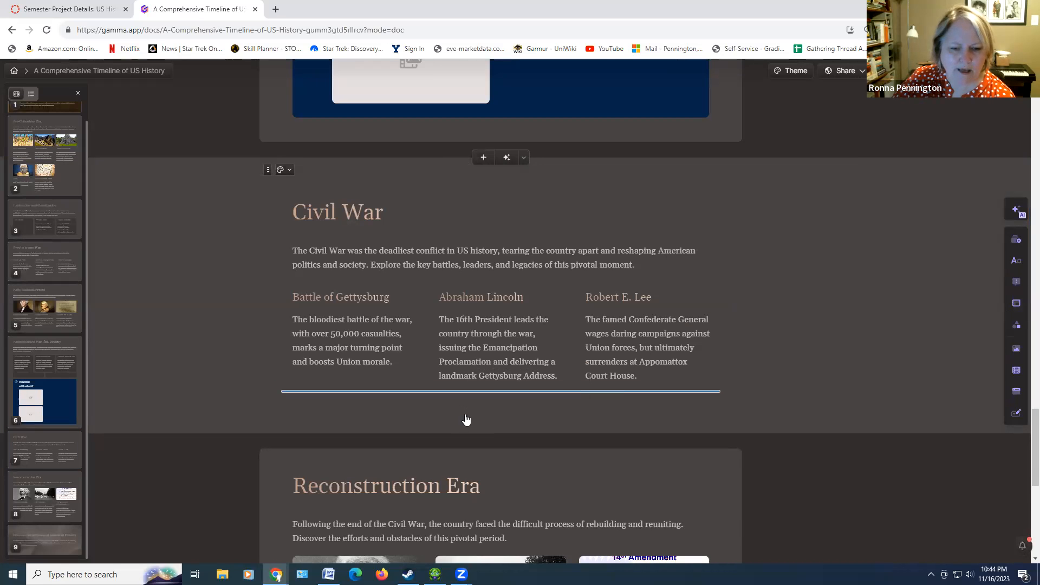
left_click(466, 420)
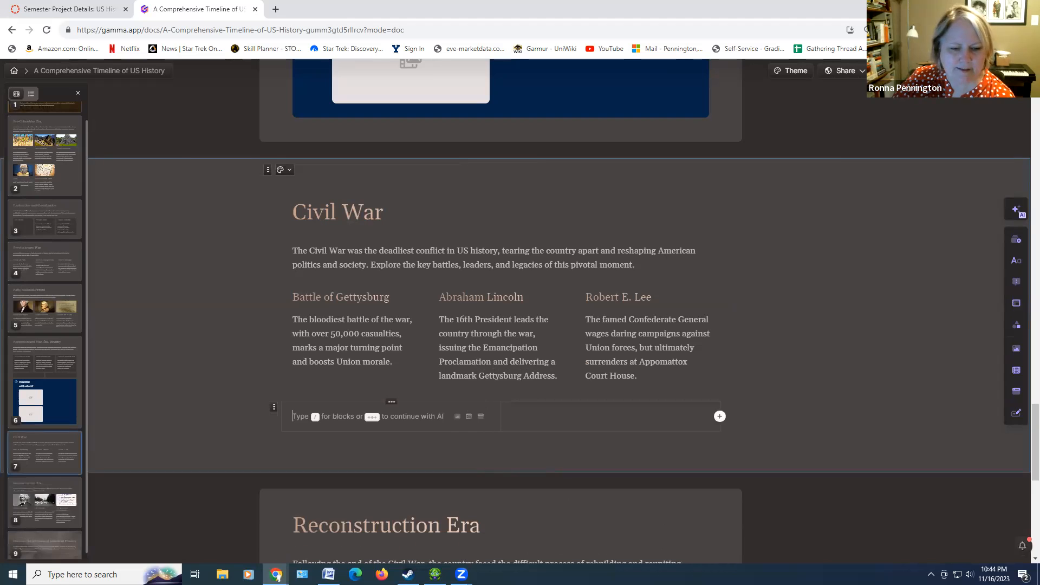
left_click(1016, 397)
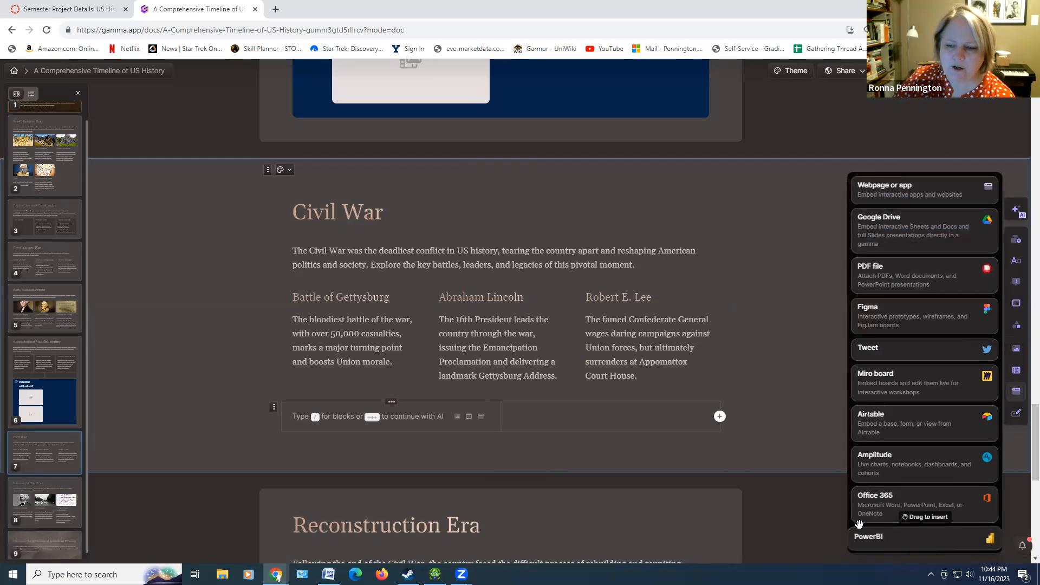
left_click(814, 502)
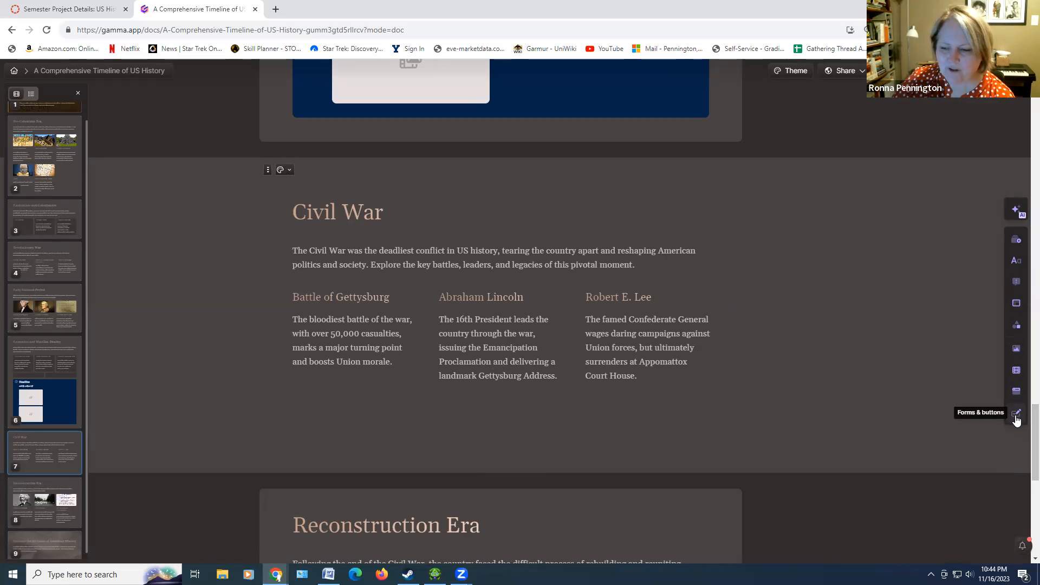
left_click(1016, 416)
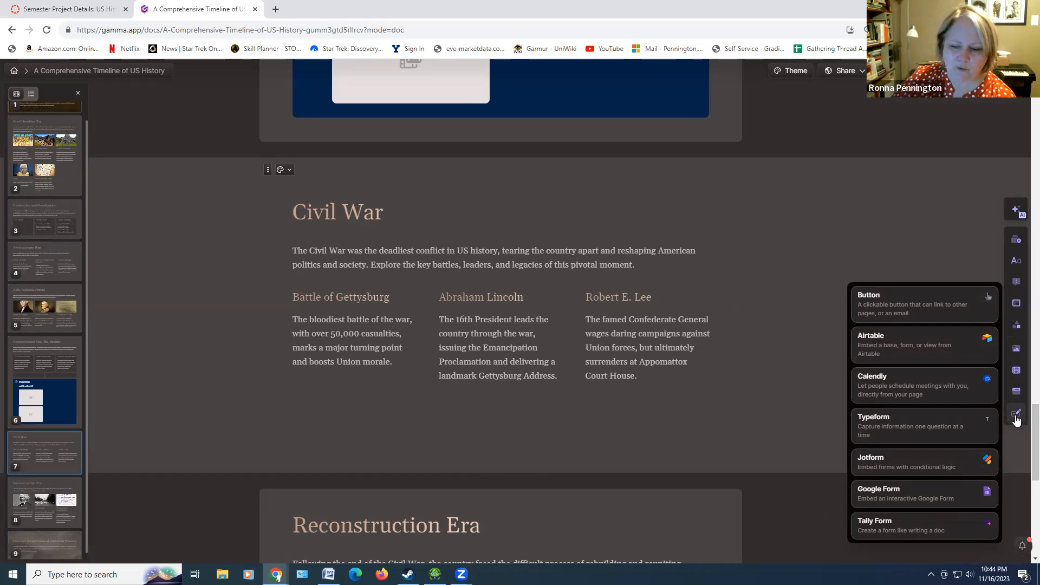
left_click(787, 508)
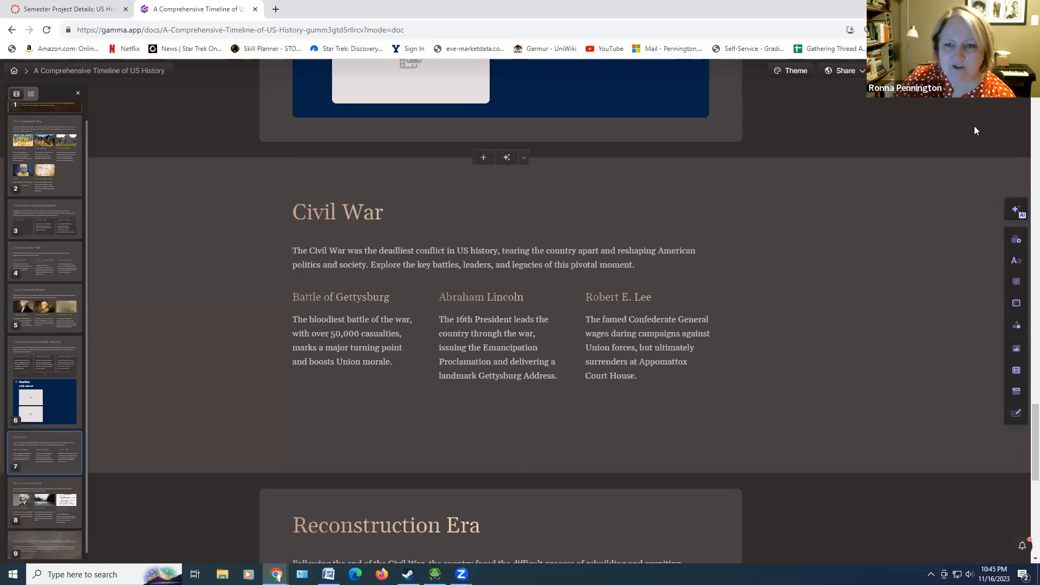